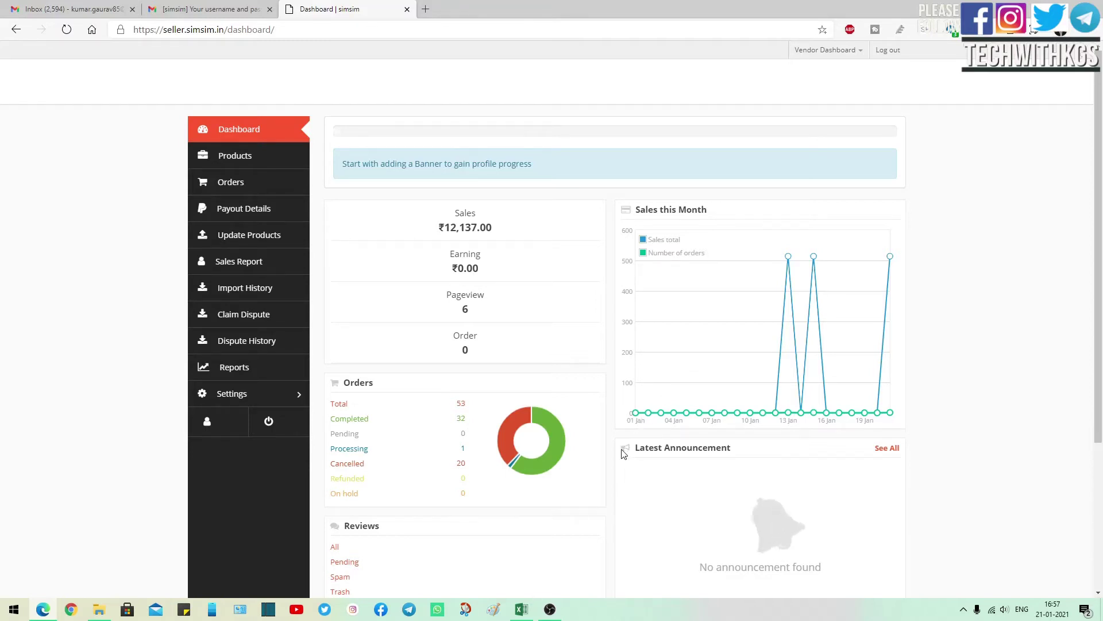
Switch to the men footwear catalog template in Excel and examine its Mandatory Fields heading row
click(522, 610)
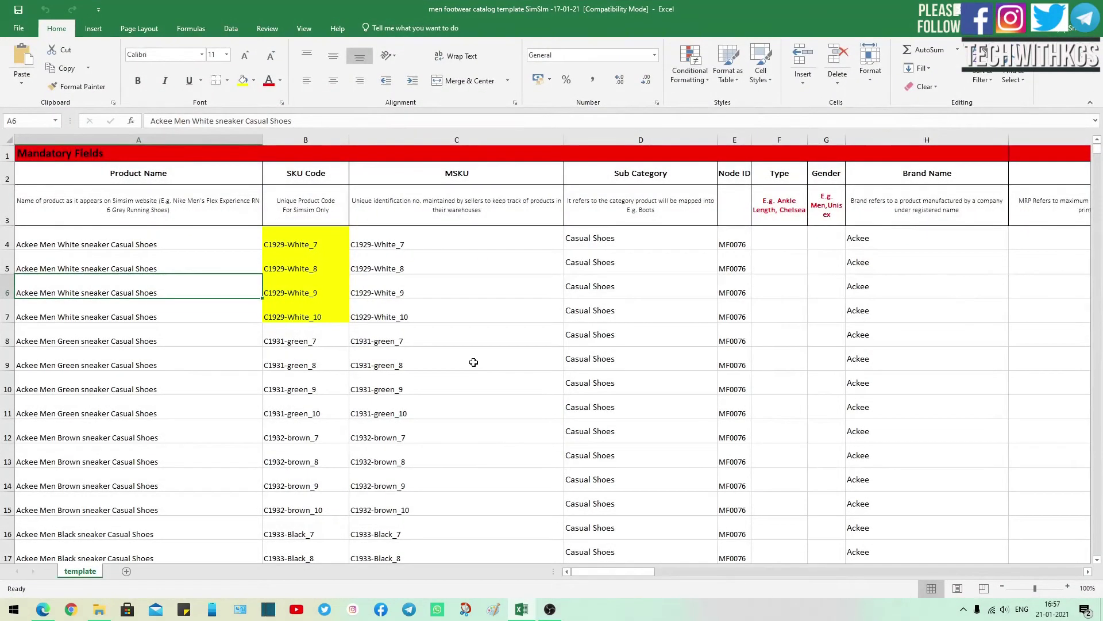
key(Up)
key(Up)
key(Up)
key(Up)
key(Up)
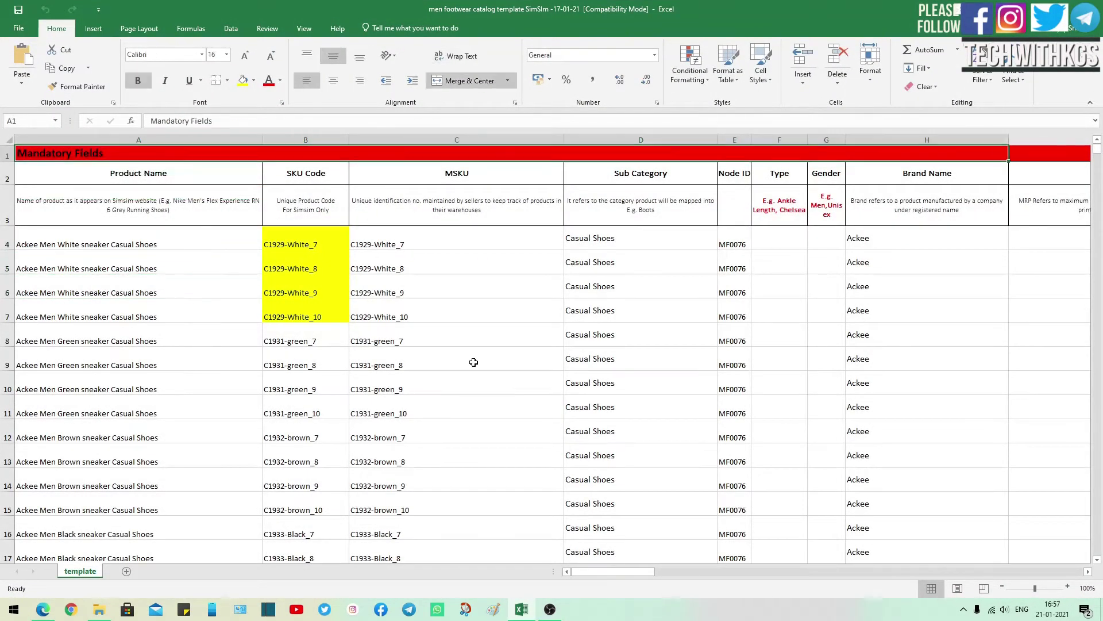
key(Down)
key(Down)
key(Down)
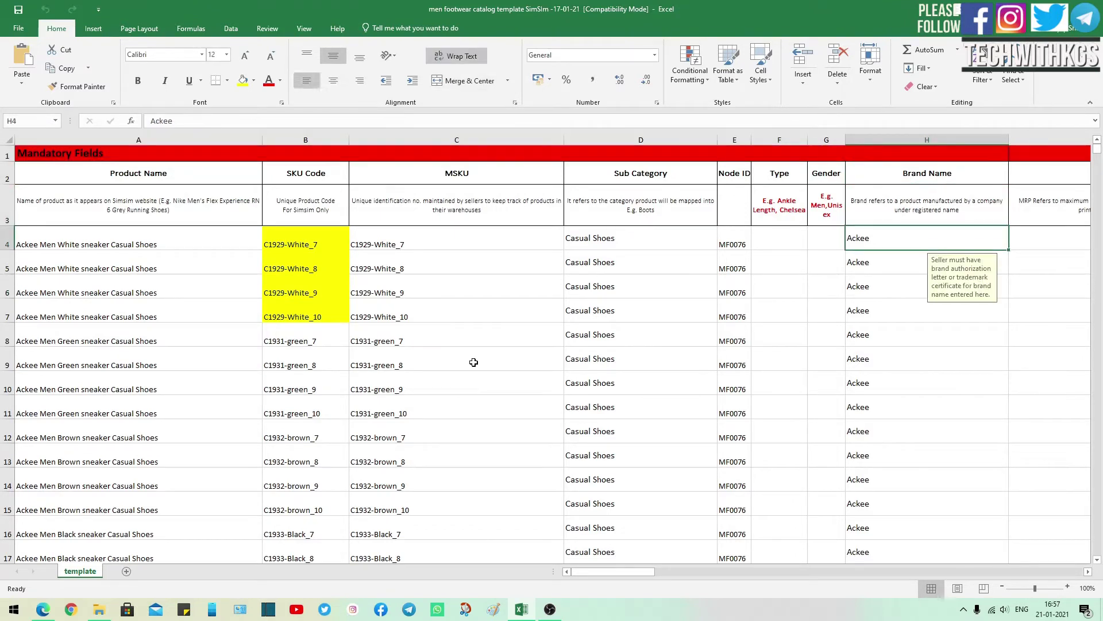
Review the Product Name column's description and the name entered for the first product in row 4
key(Left)
key(Left)
key(Left)
key(Left)
key(Left)
key(Left)
key(Left)
key(Up)
key(Up)
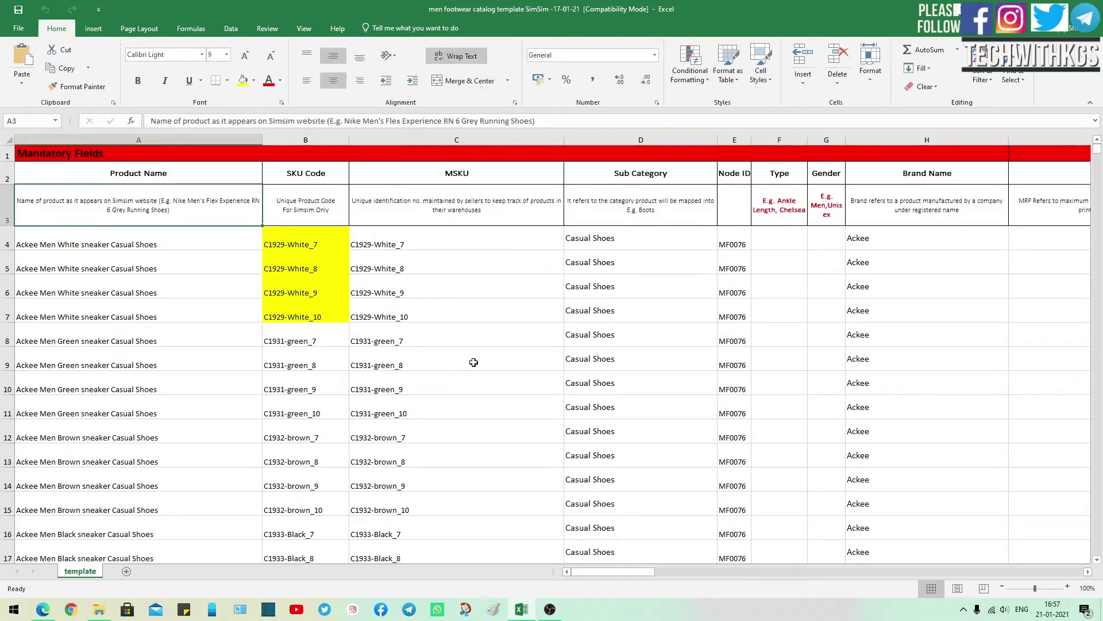
key(Down)
key(Down)
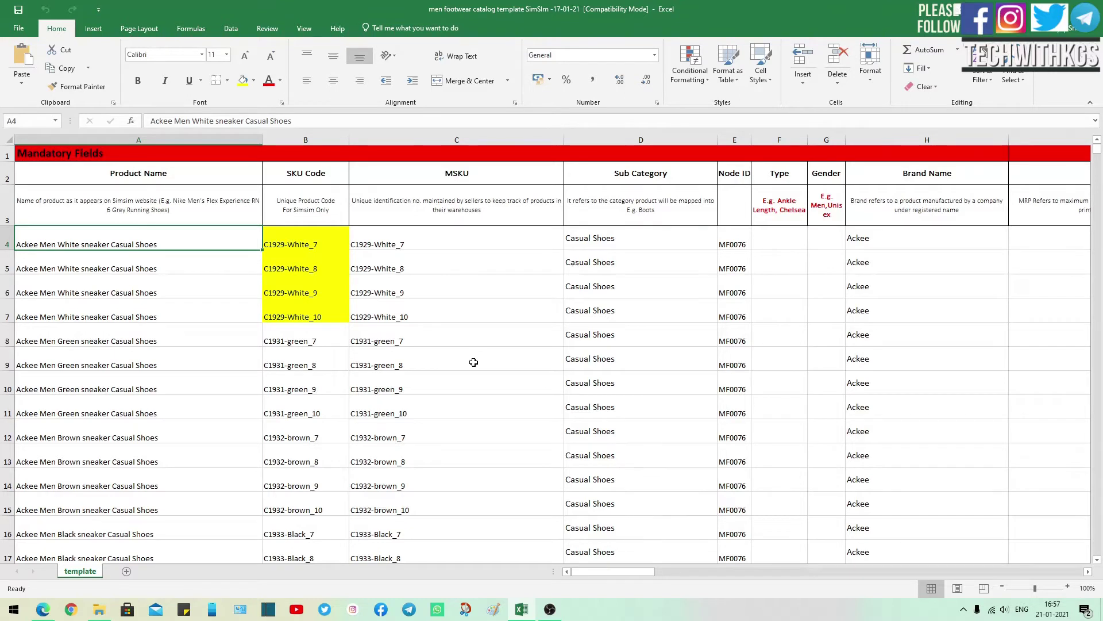
Review the first product's SKU Code, MSKU and Sub Category entries, comparing them with its product name
key(Right)
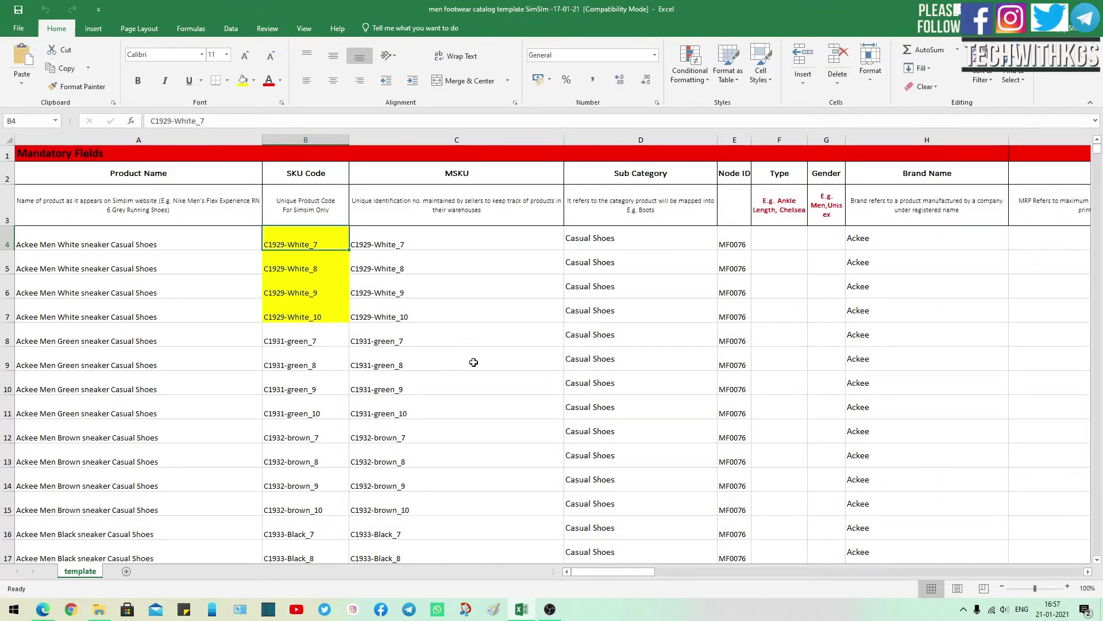
key(Right)
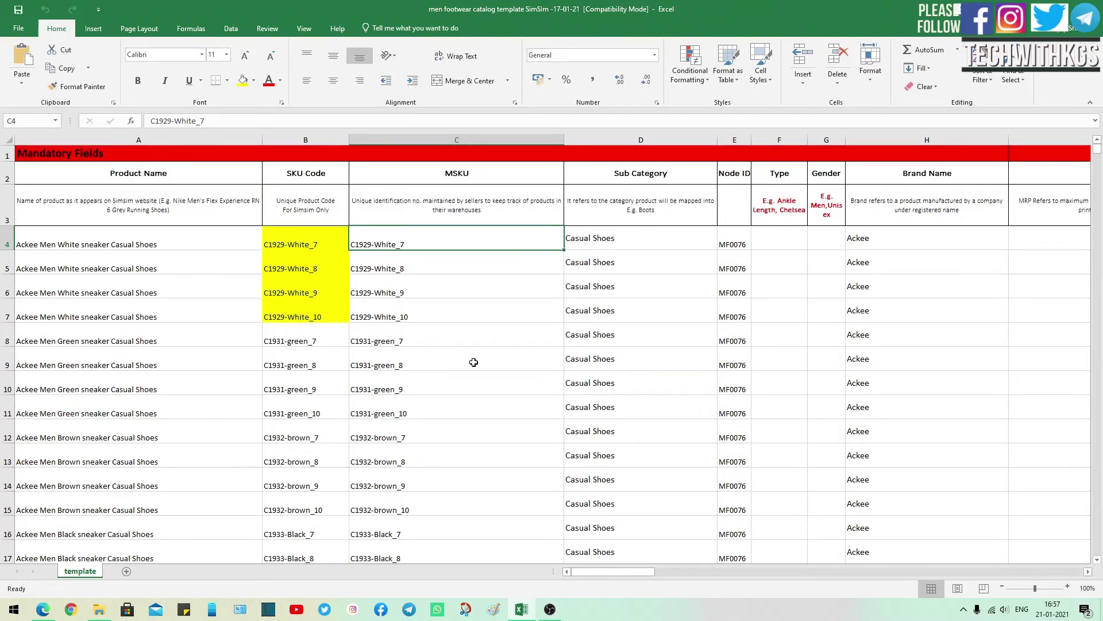
key(Right)
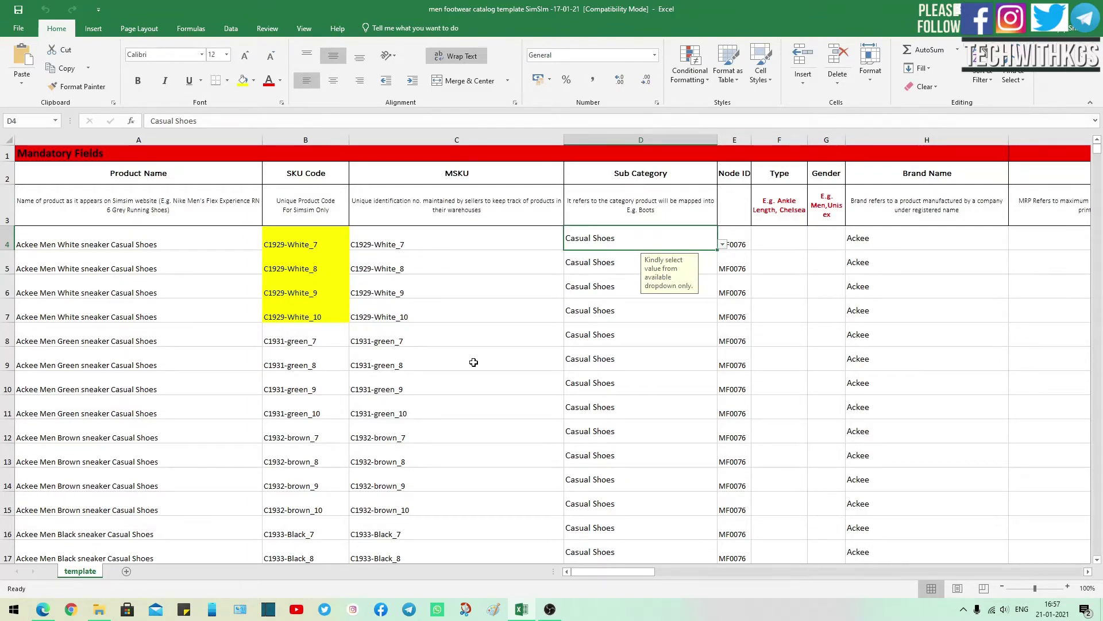
key(Left)
key(Left)
key(Left)
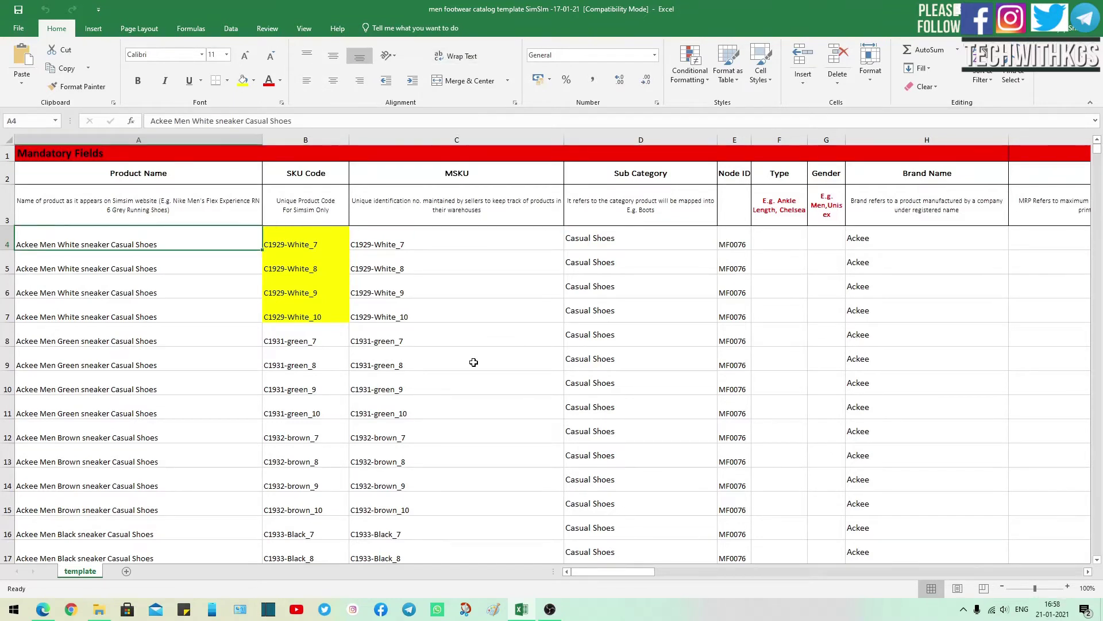
key(Right)
key(Right)
key(Right)
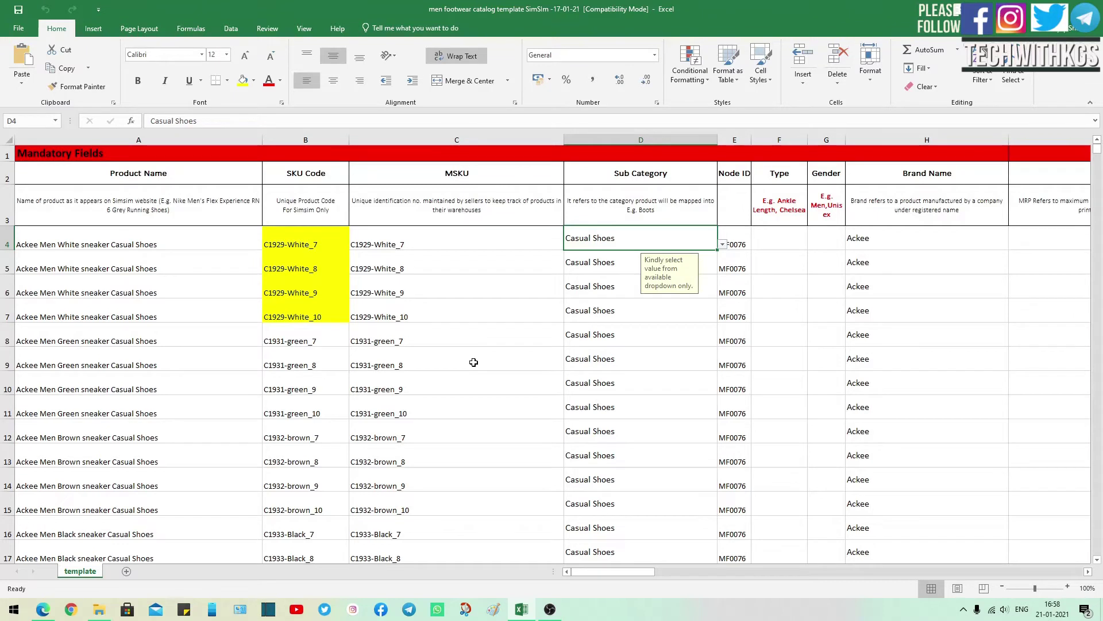
Examine the Node ID, Type, Gender and Brand Name fields for the first product in row 4
key(Right)
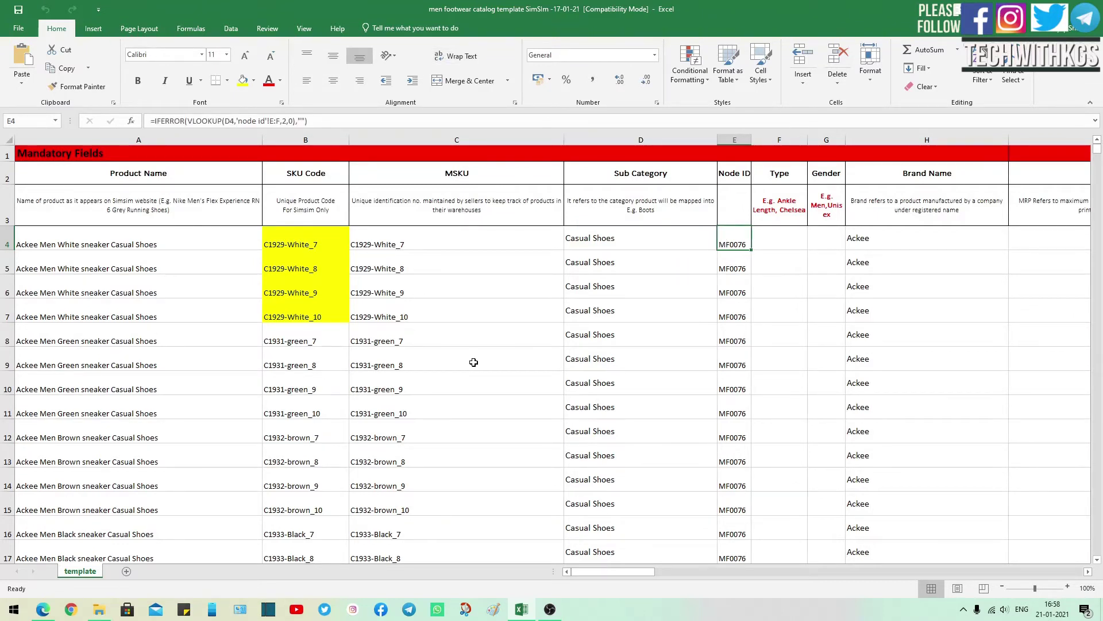
key(Left)
key(Right)
key(Right)
key(Right)
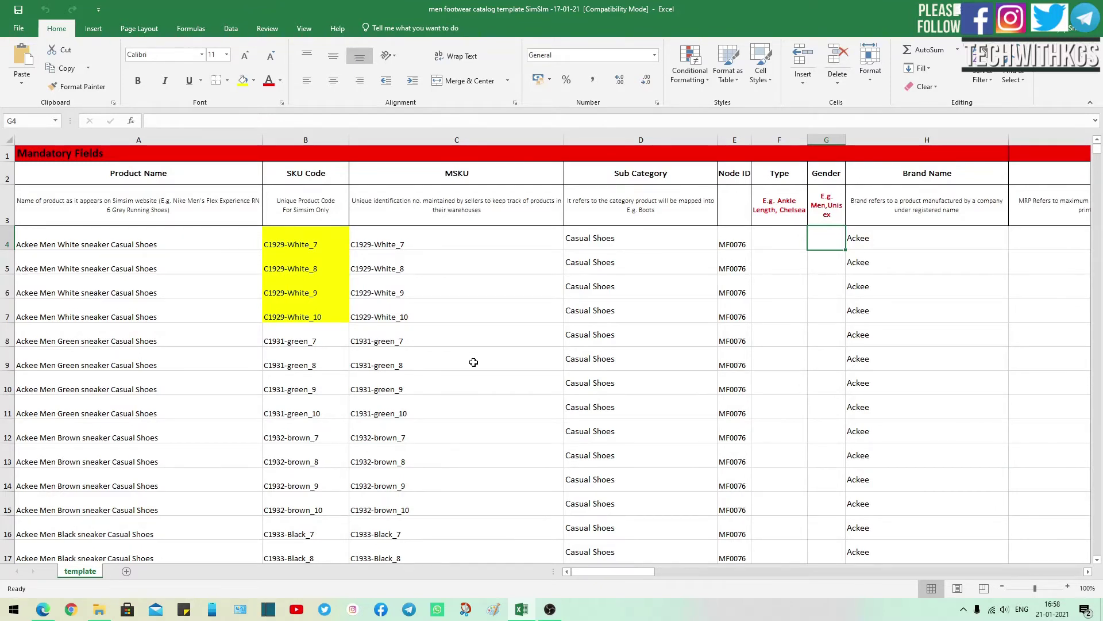
key(Right)
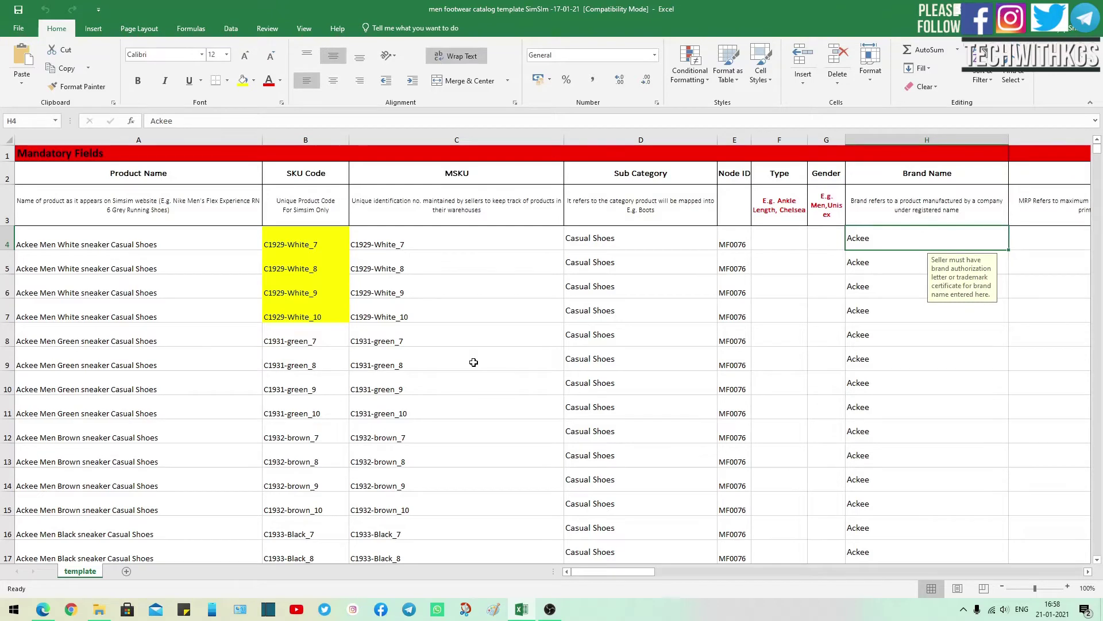
Examine the first product's fields from MRP and Selling Price through Size, Color, Style Name and Style Code
key(Right)
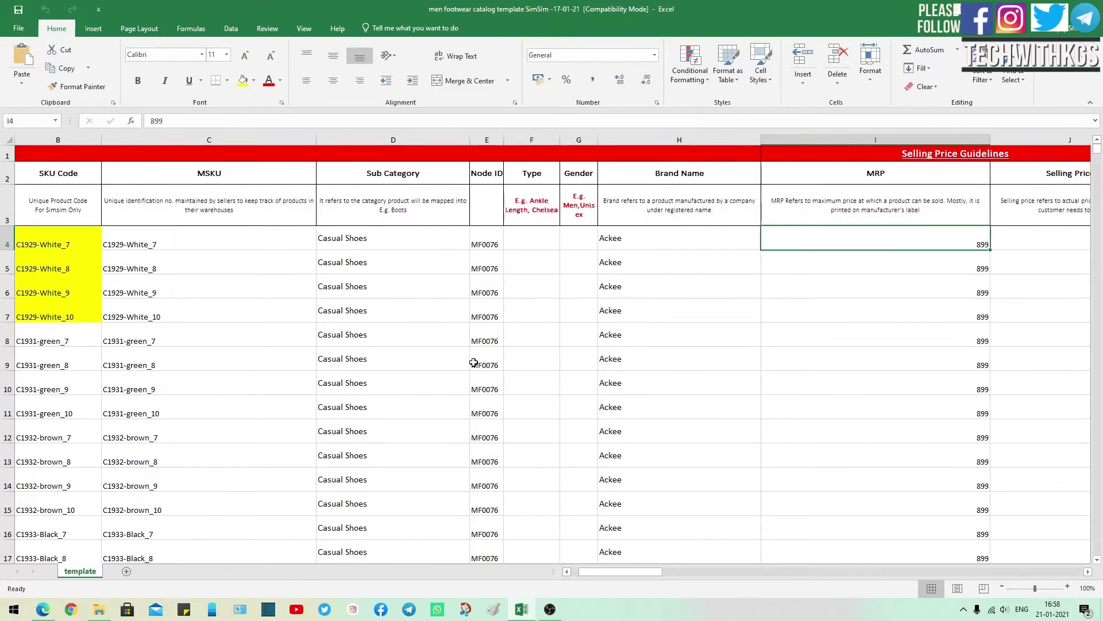
key(Right)
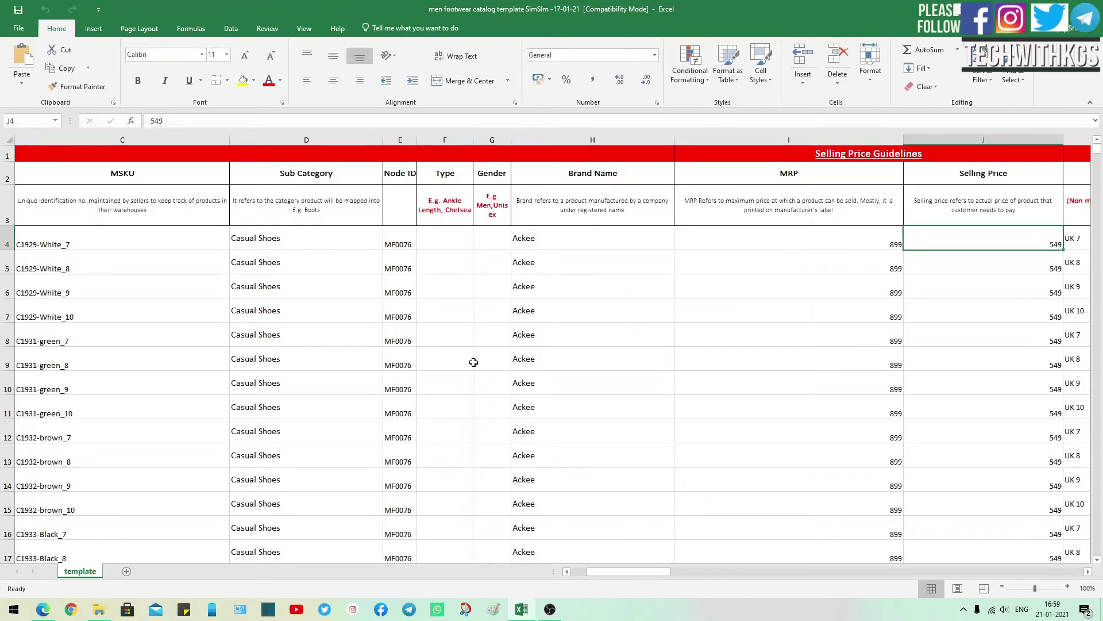
scroll(473, 362, right, 1)
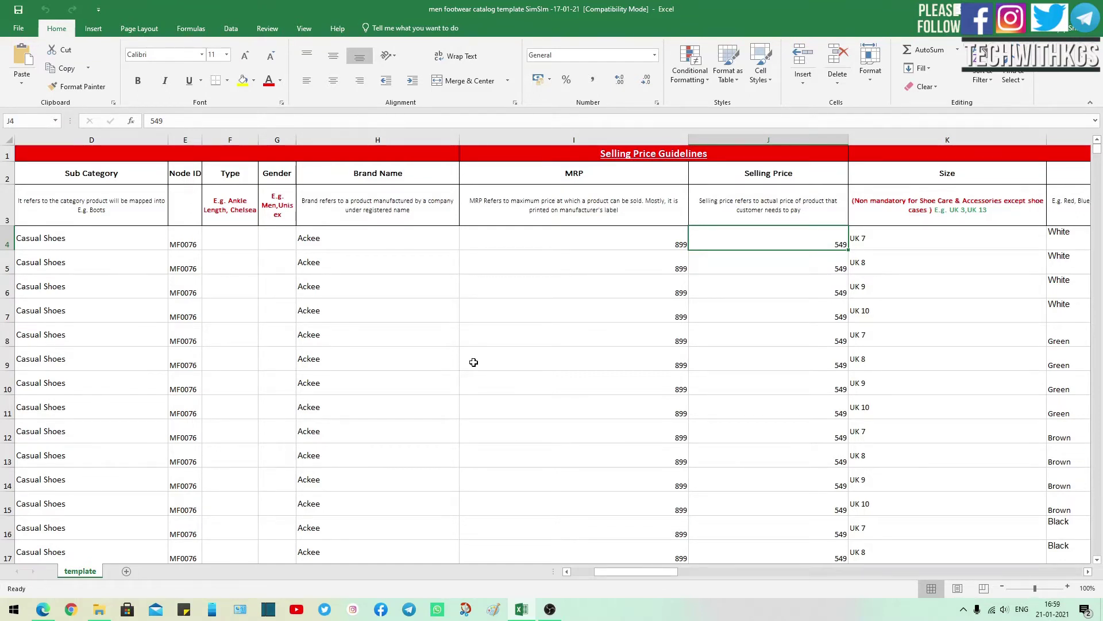
key(Right)
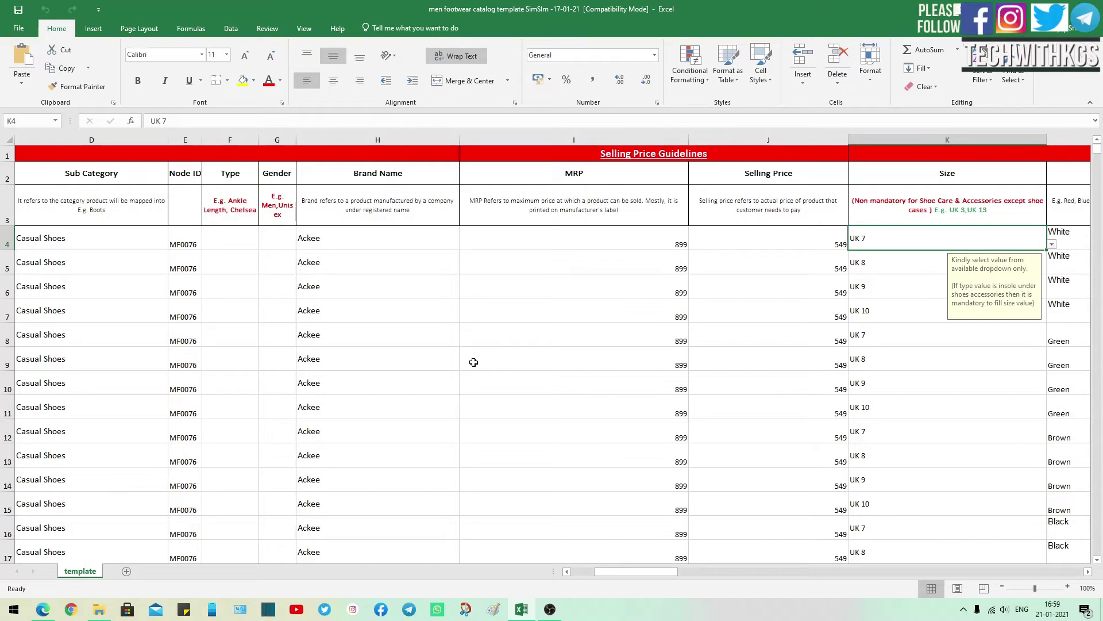
key(Right)
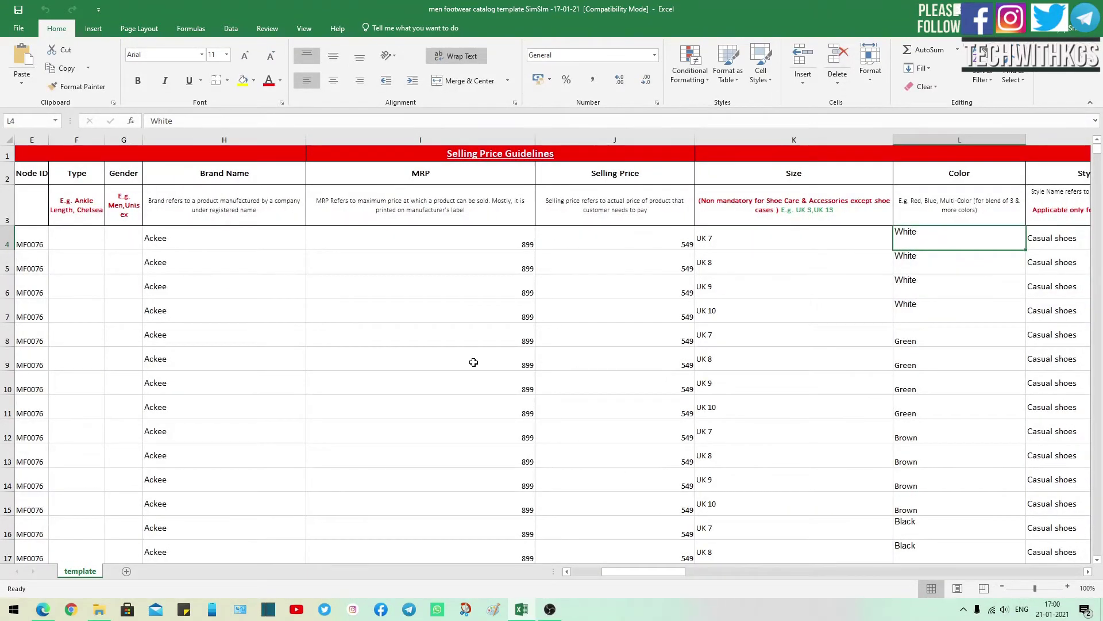
key(Right)
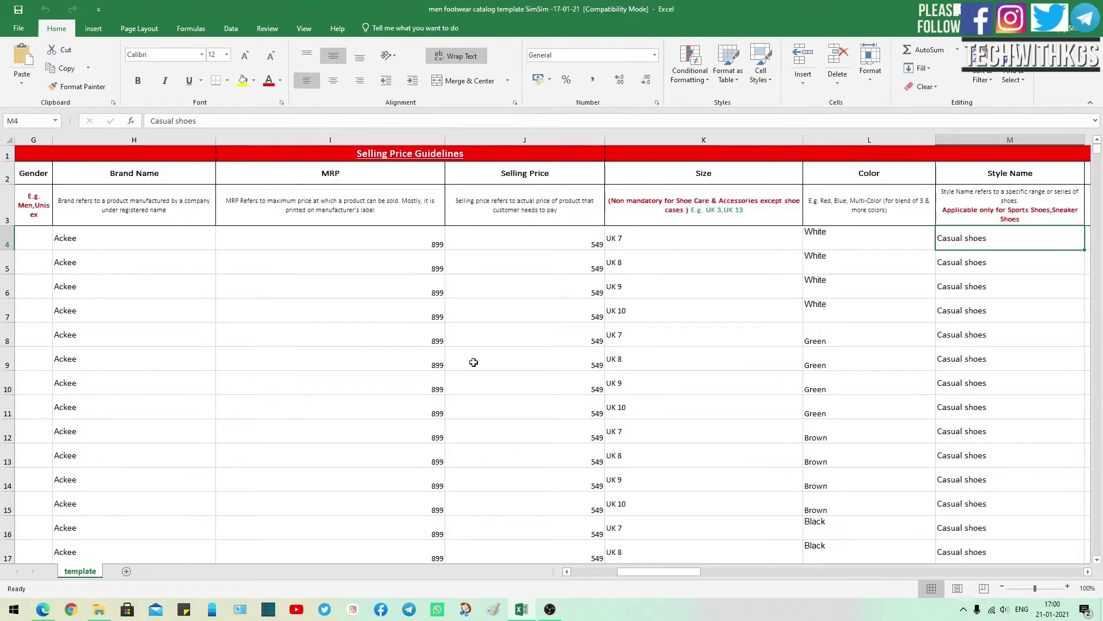
key(Right)
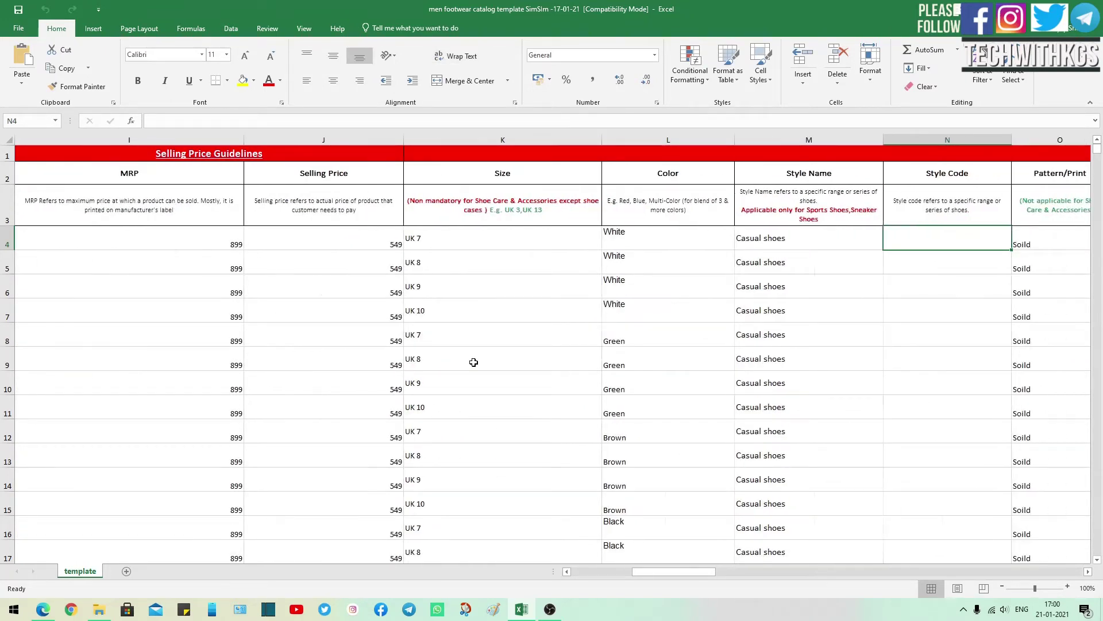
key(Right)
key(Left)
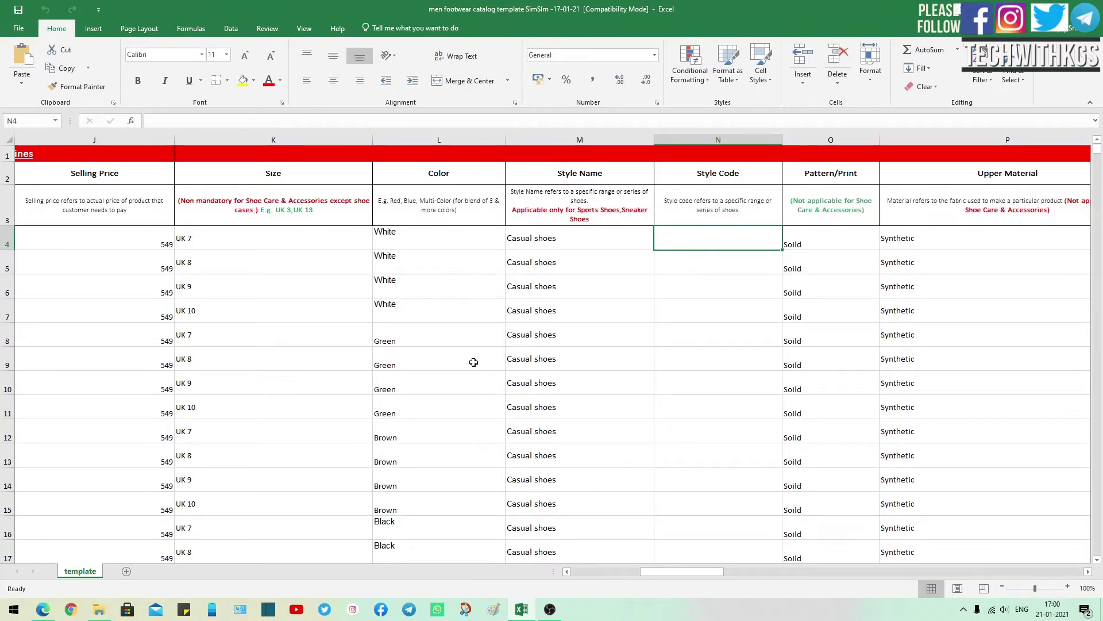
Examine the Pattern/Print, Upper Material, Sole Material and Fastening fields of the first product
key(Right)
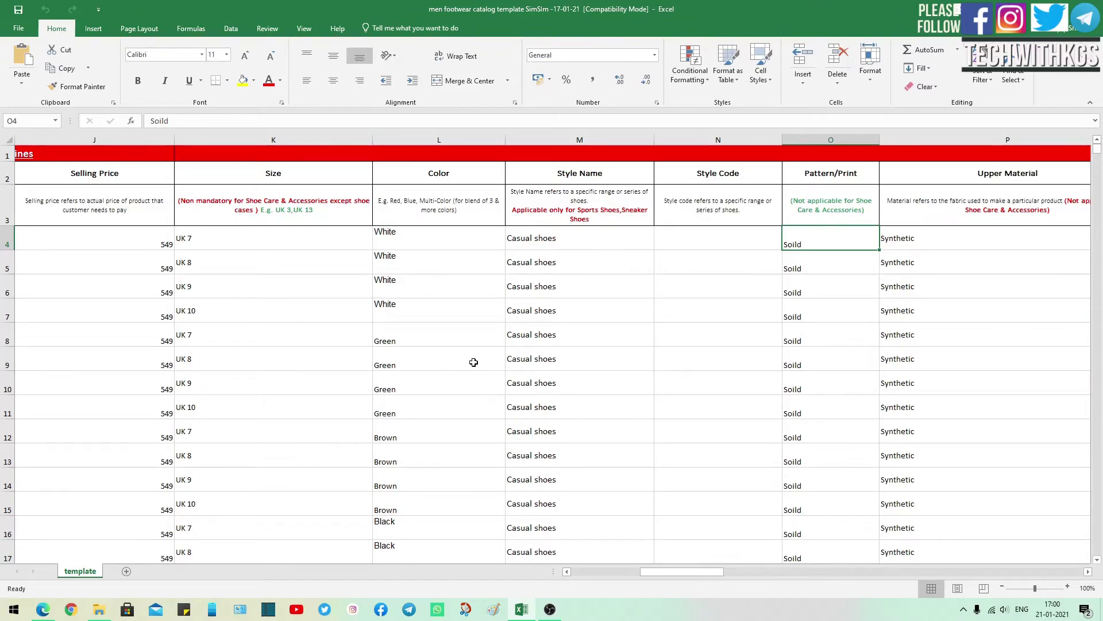
key(Right)
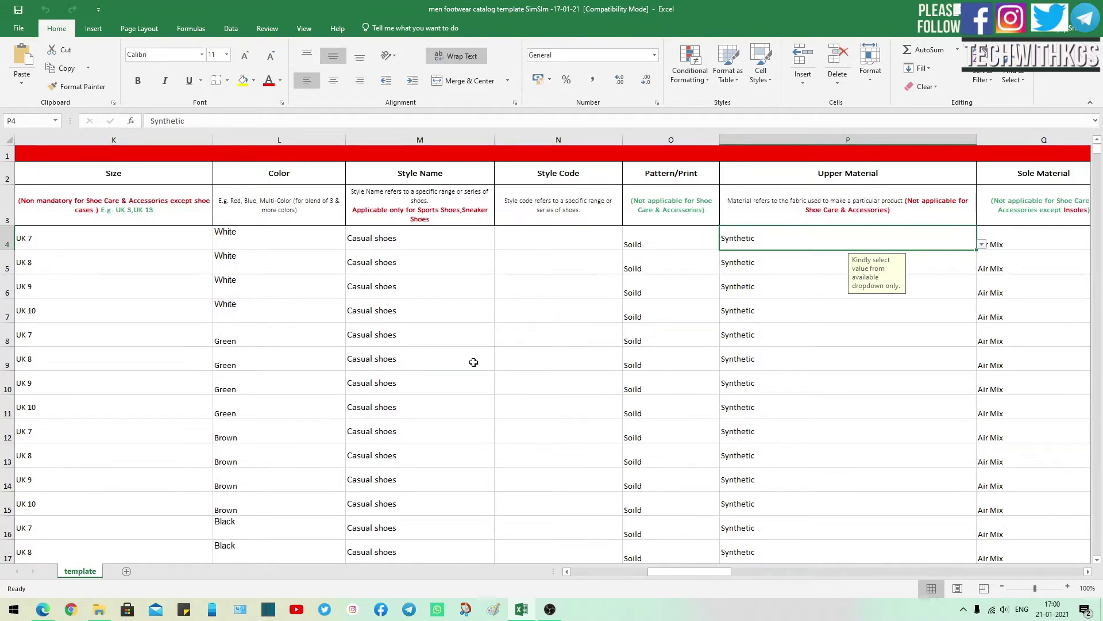
key(Up)
key(Up)
key(Left)
key(Right)
key(Down)
key(Down)
key(Right)
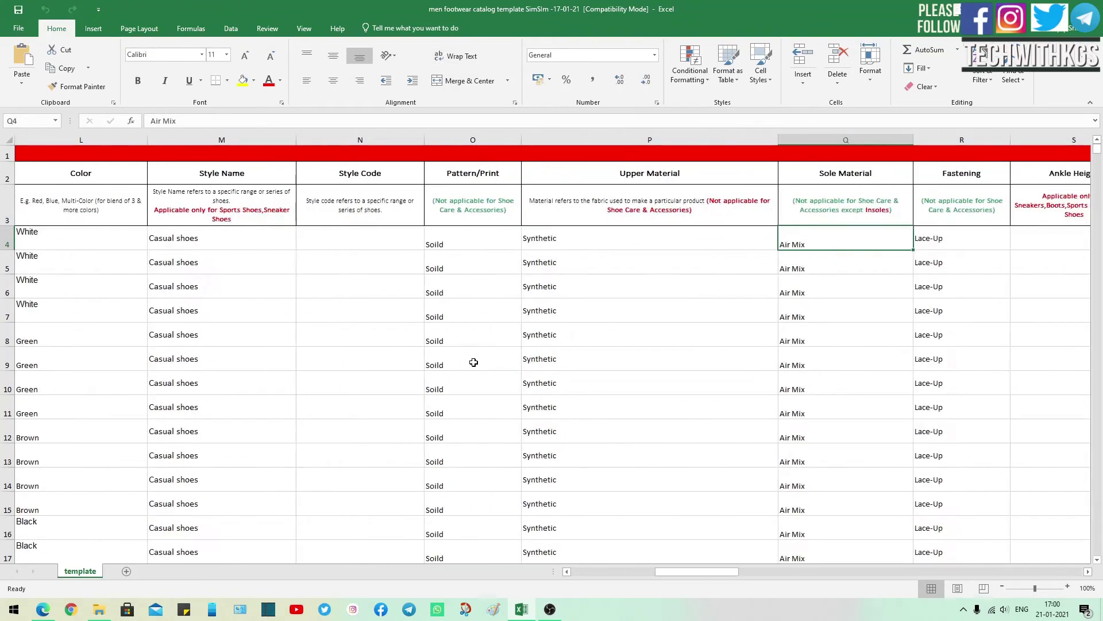
key(Right)
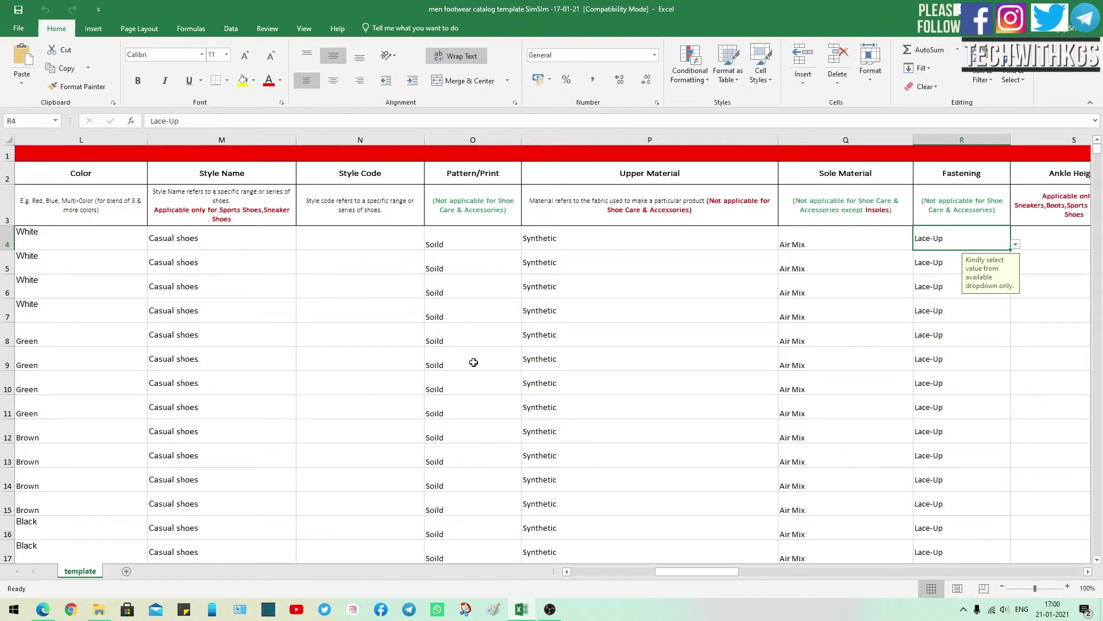
Go back along row 4 from Fastening to recheck the Upper Material and Size fields
key(Left)
key(Left)
key(Left)
key(Right)
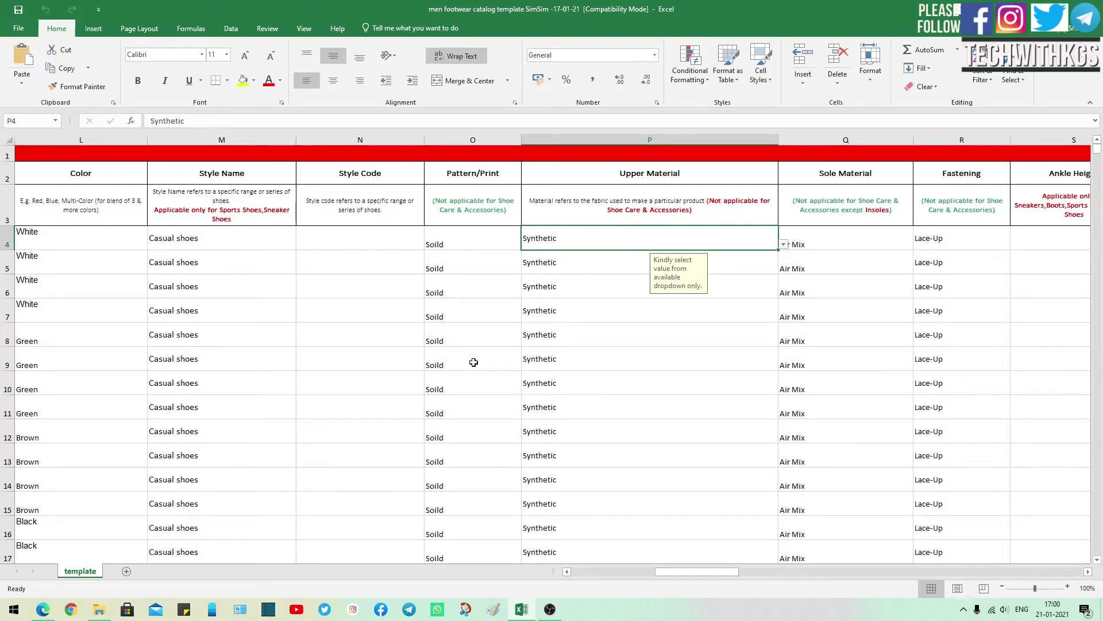
key(Left)
key(Left)
key(Left)
key(Left)
key(Left)
key(Left)
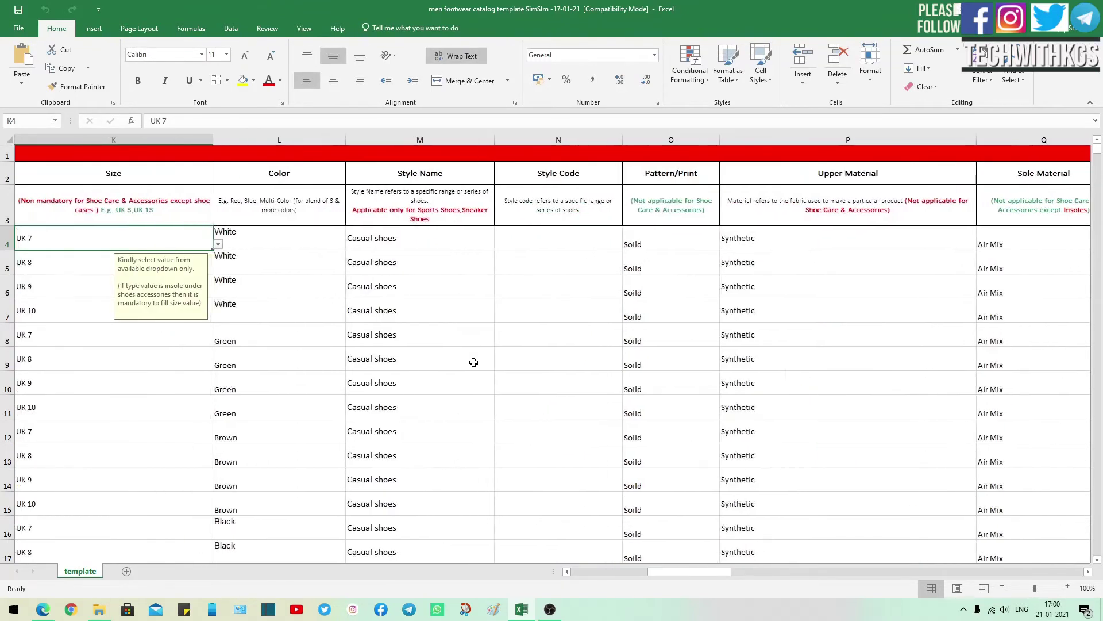
Recheck the first product's fields from Color through Style Code and Sole Material up to Fastening
key(Right)
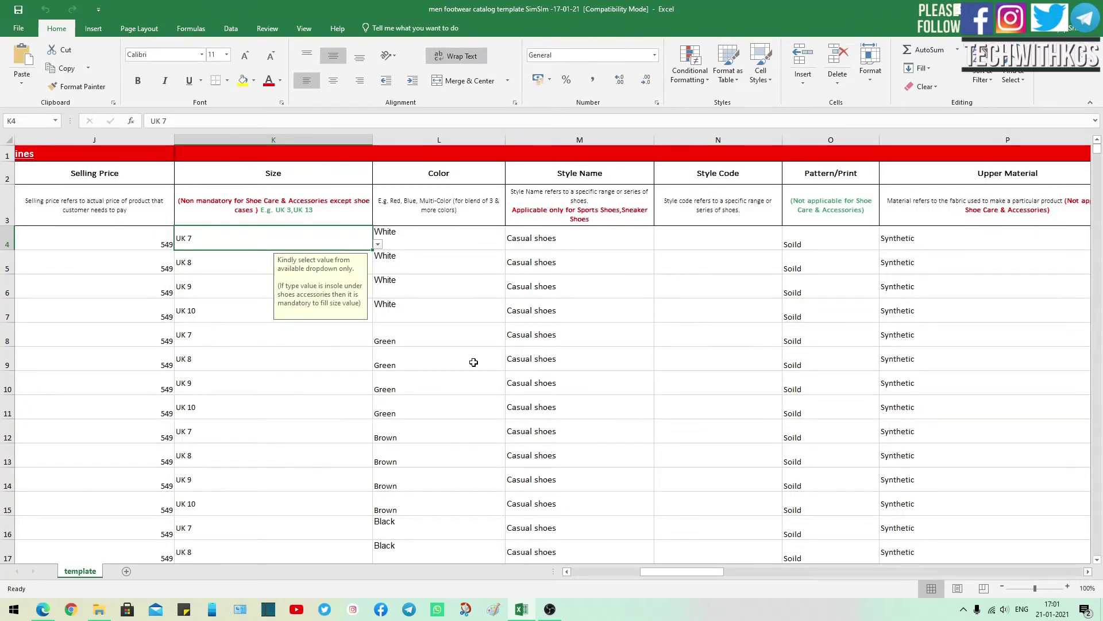
key(Right)
key(Right)
key(Right)
key(Right)
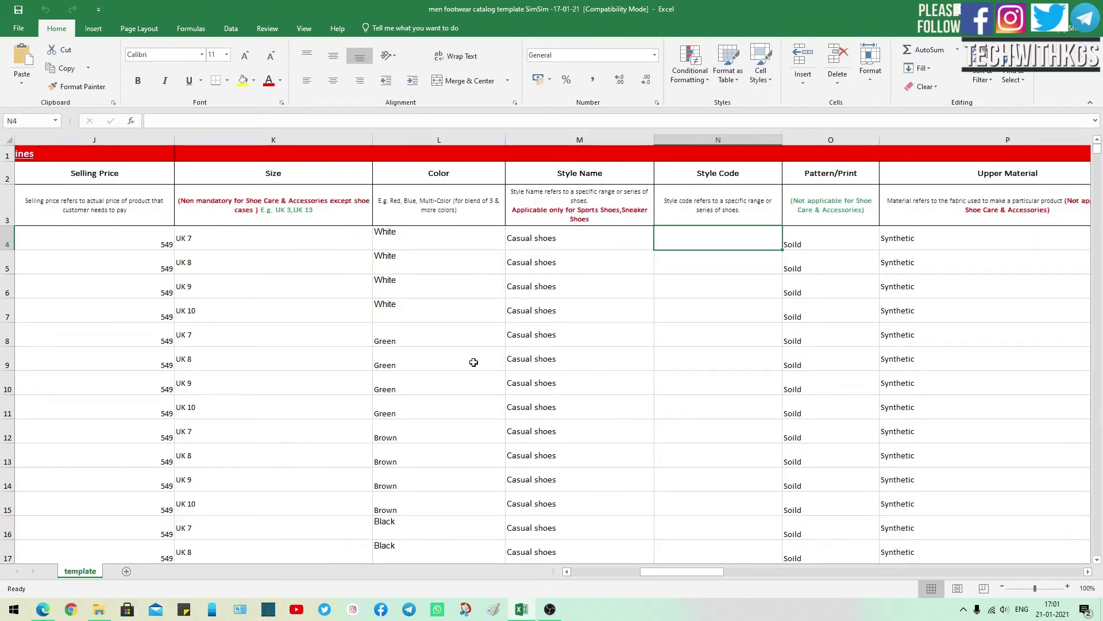
key(Right)
key(Right)
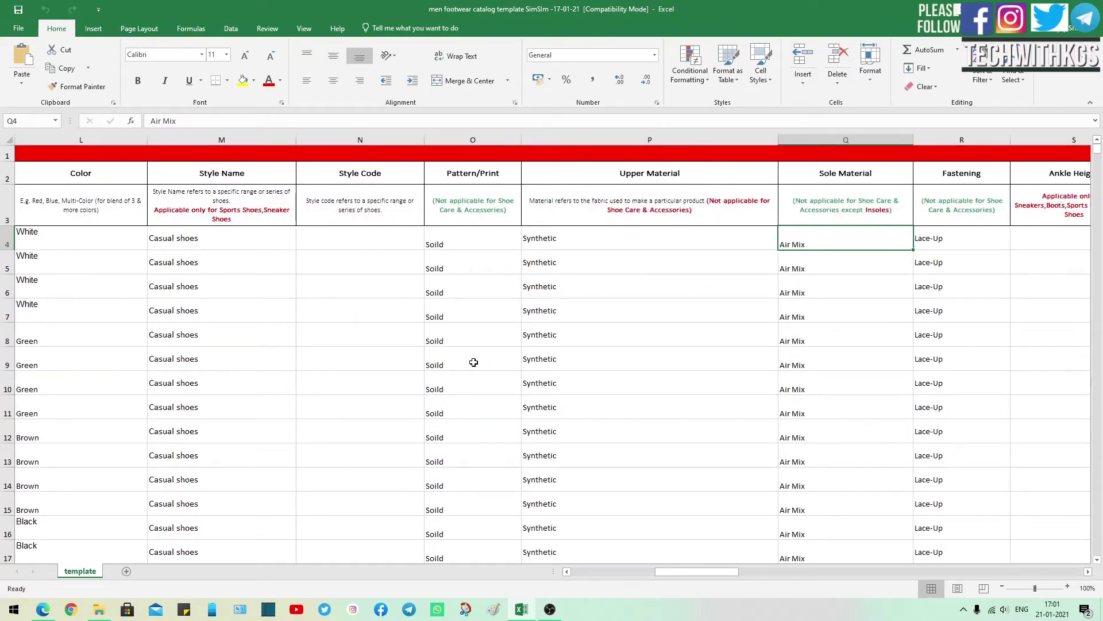
key(Left)
key(Right)
key(Right)
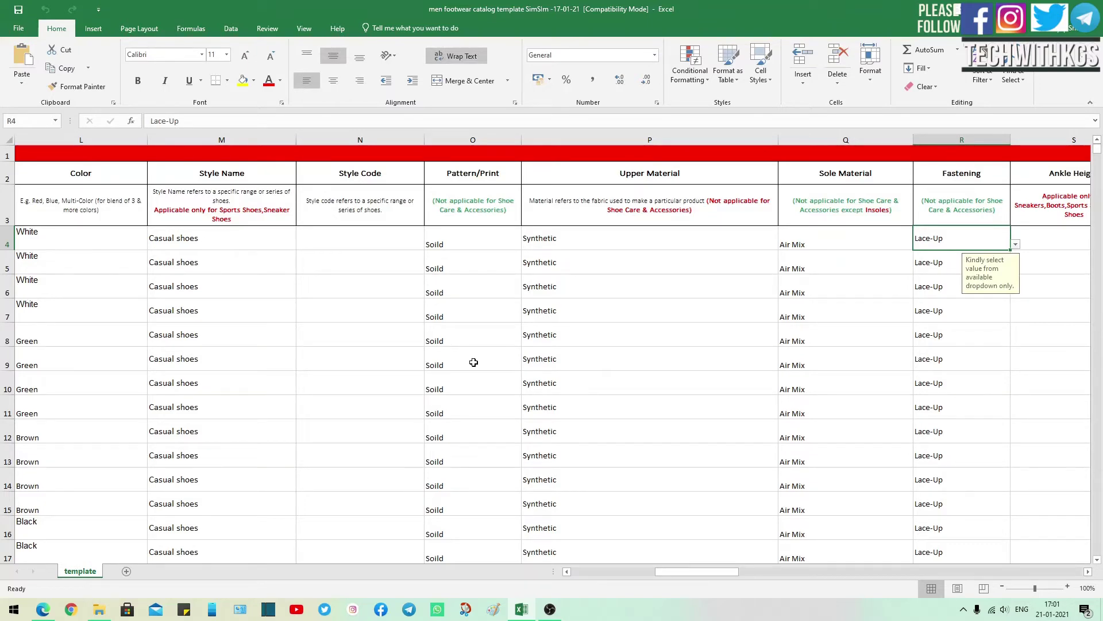
Examine the Ankle Height, Occasion, Combo of, Capacity and Capacity unit fields in row 4
key(Right)
key(Right)
key(Right)
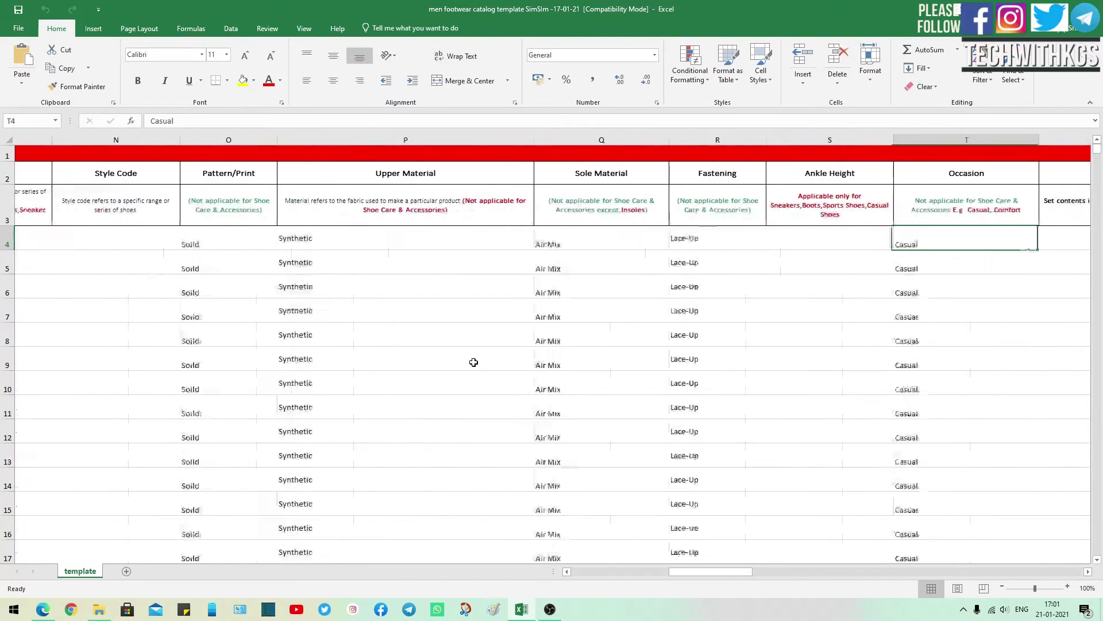
key(Left)
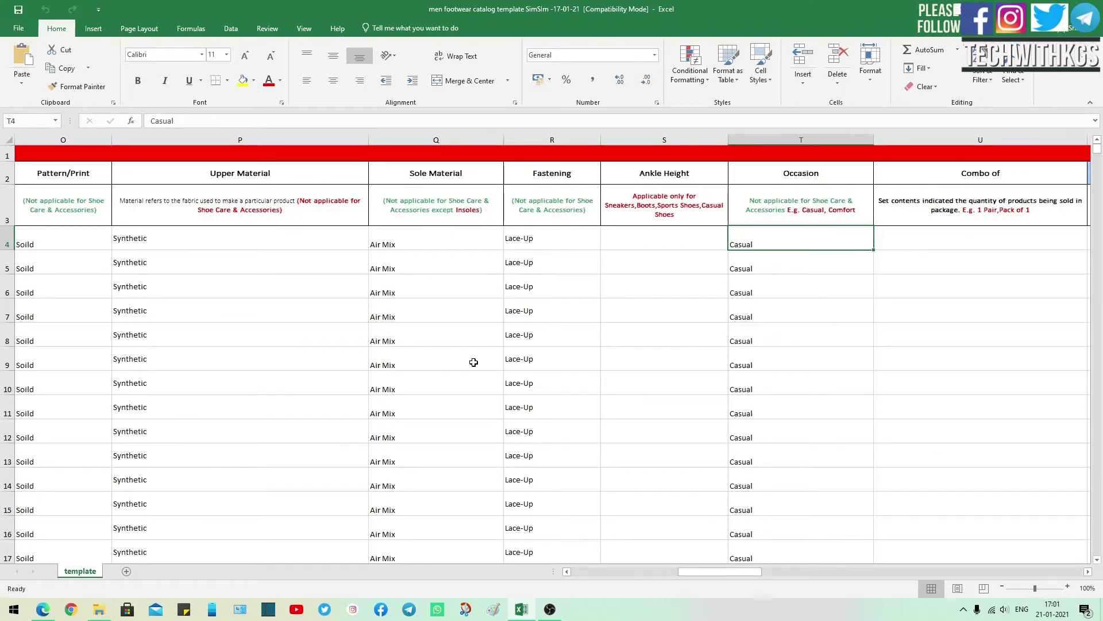
key(Right)
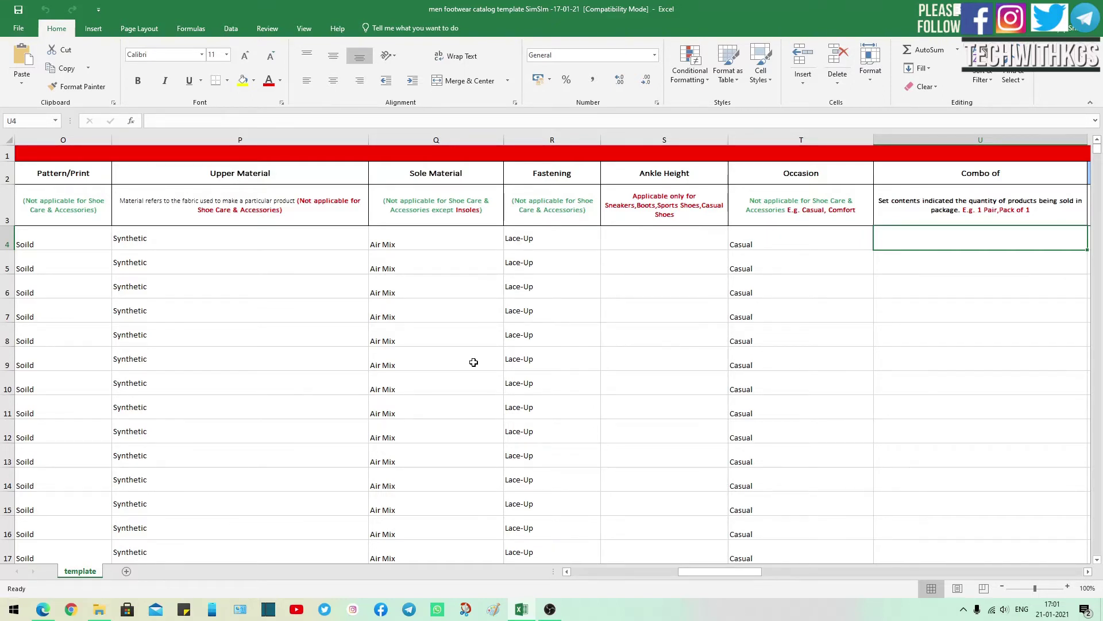
key(Right)
key(Right)
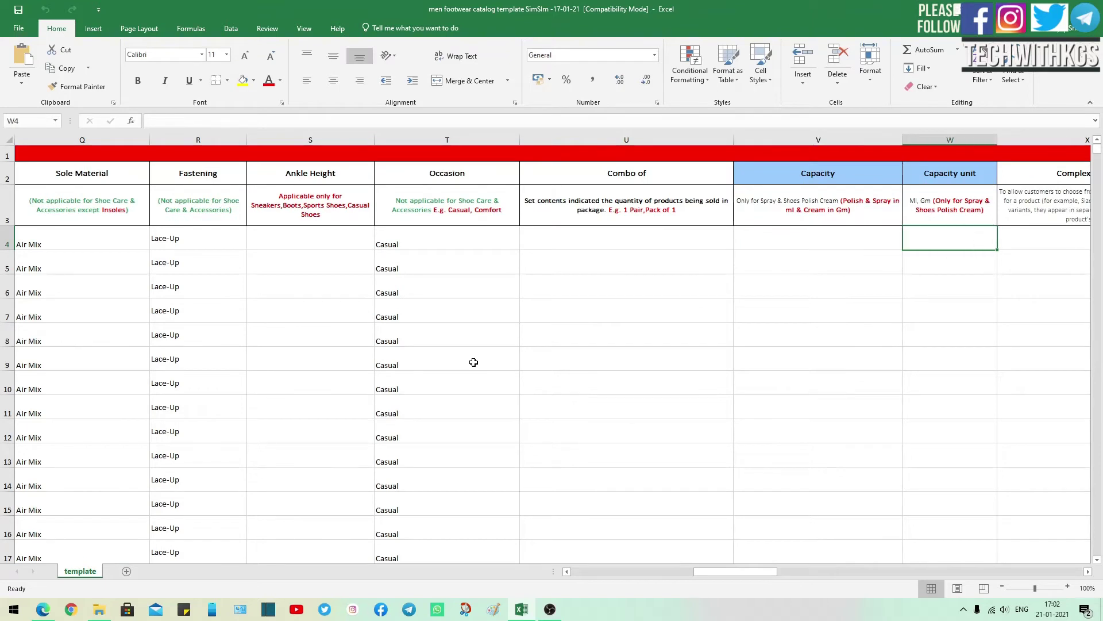
Recheck the Capacity and Capacity unit fields of the first product in row 4
key(Left)
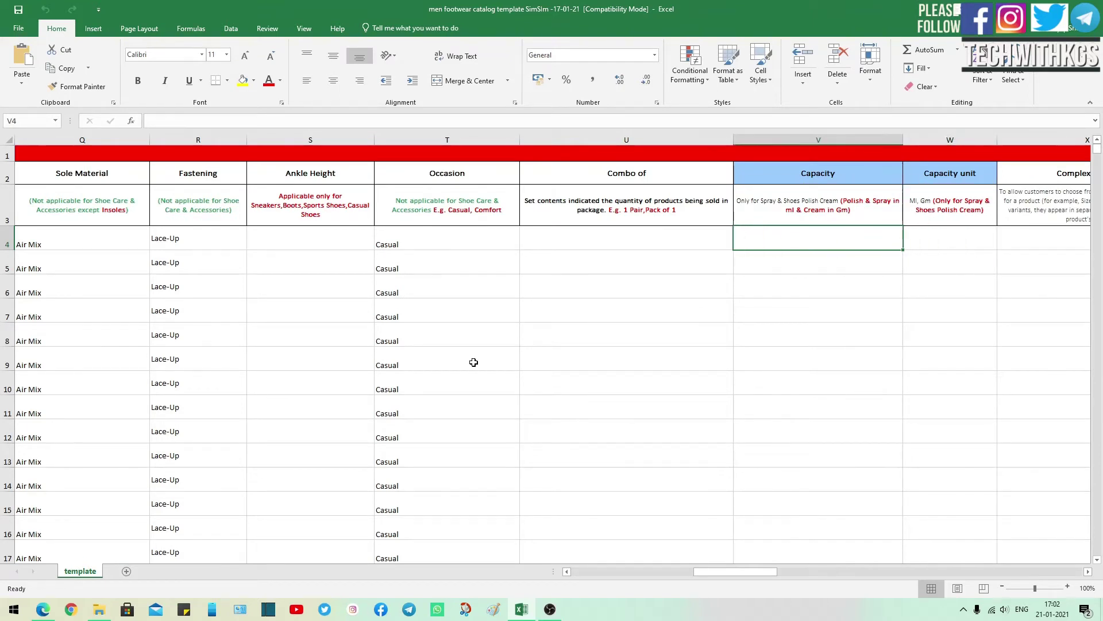
key(Up)
key(Right)
key(Down)
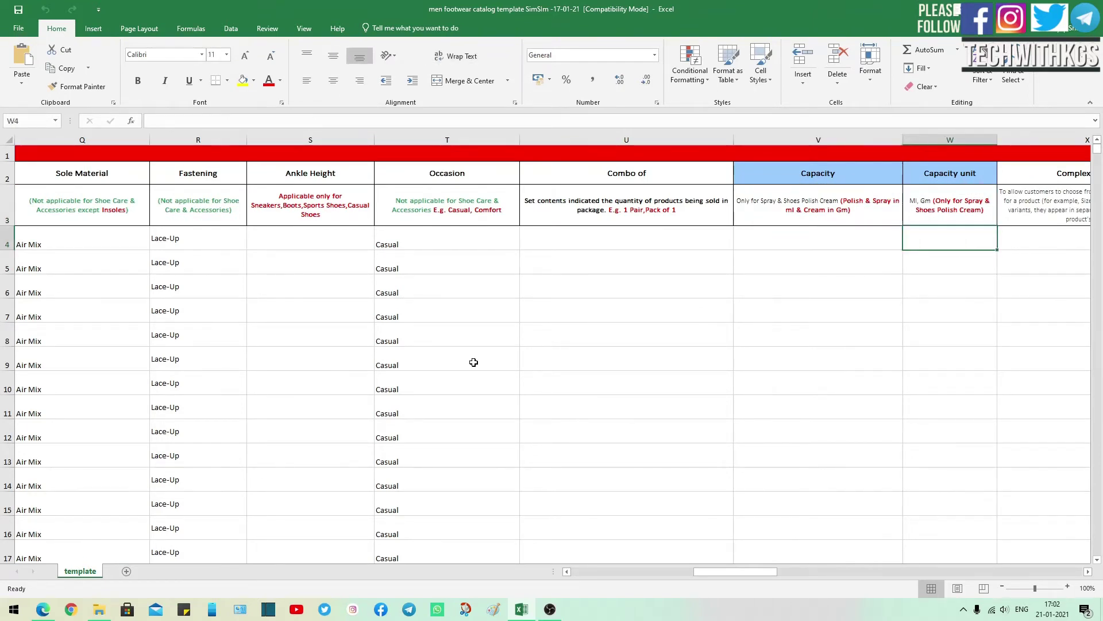
key(shift+Left)
key(shift+Right)
key(Left)
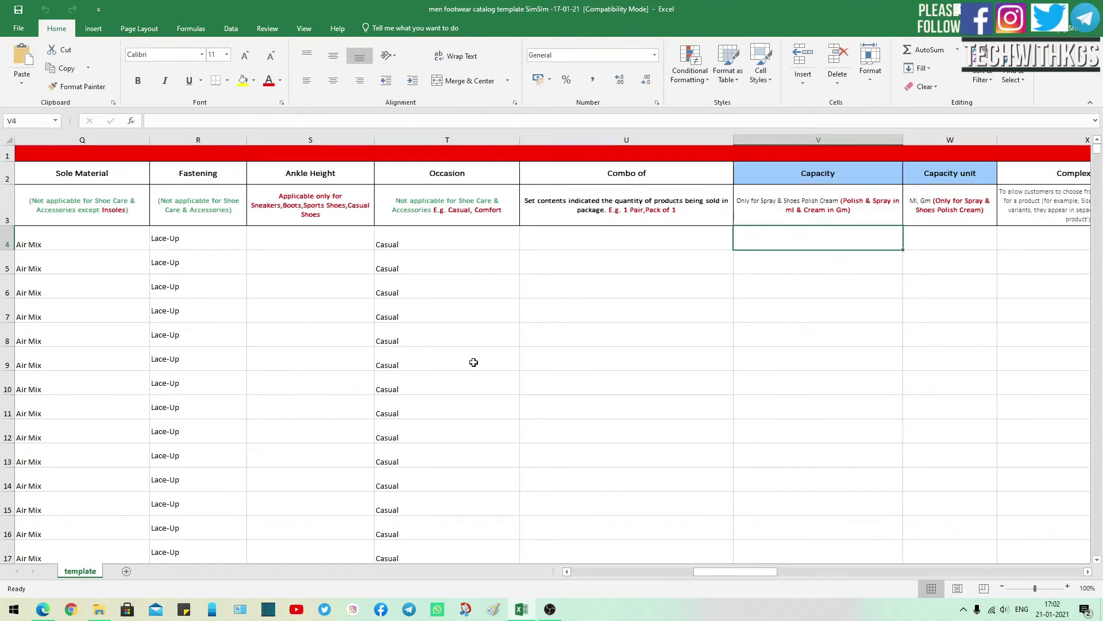
key(Right)
Examine the Complex Group and Product Weight After Packaging fields, including the guideline note for the packaged weight
key(Right)
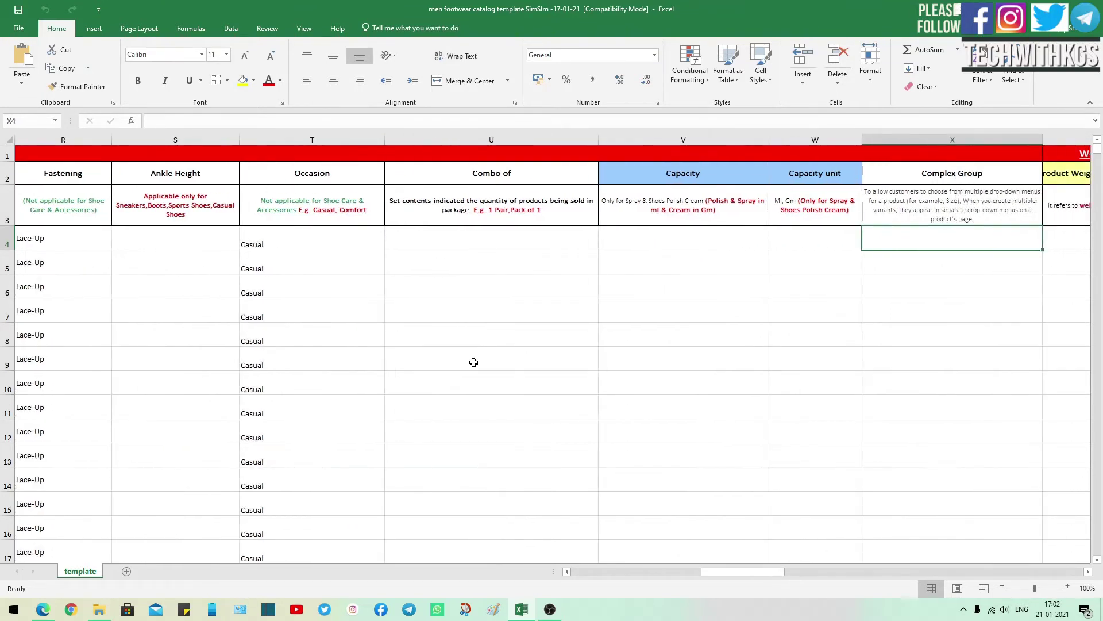
key(Right)
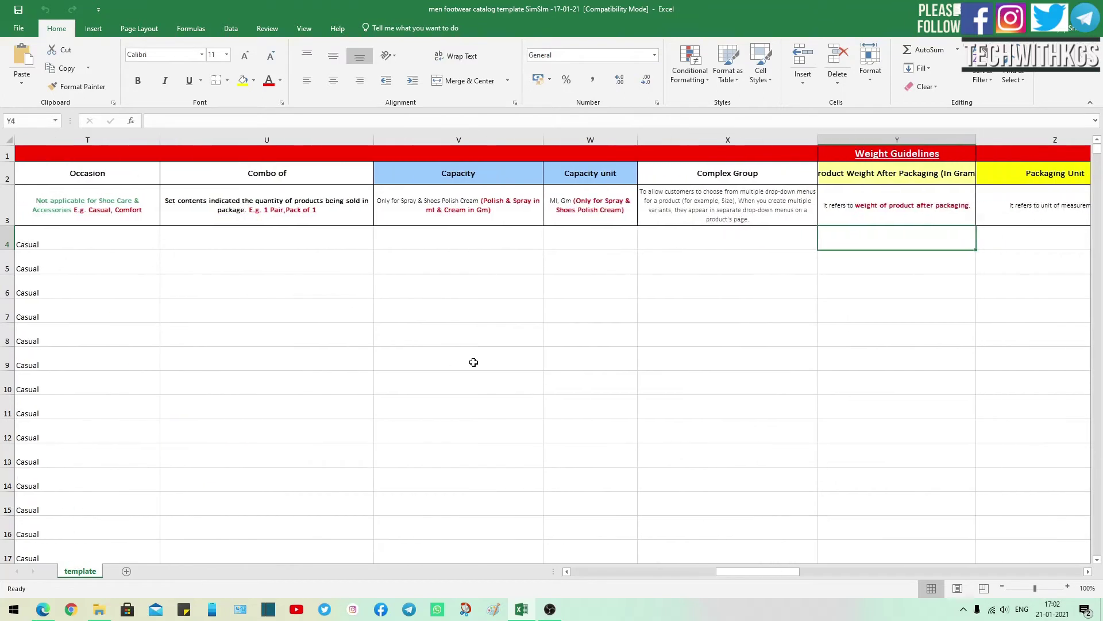
key(Left)
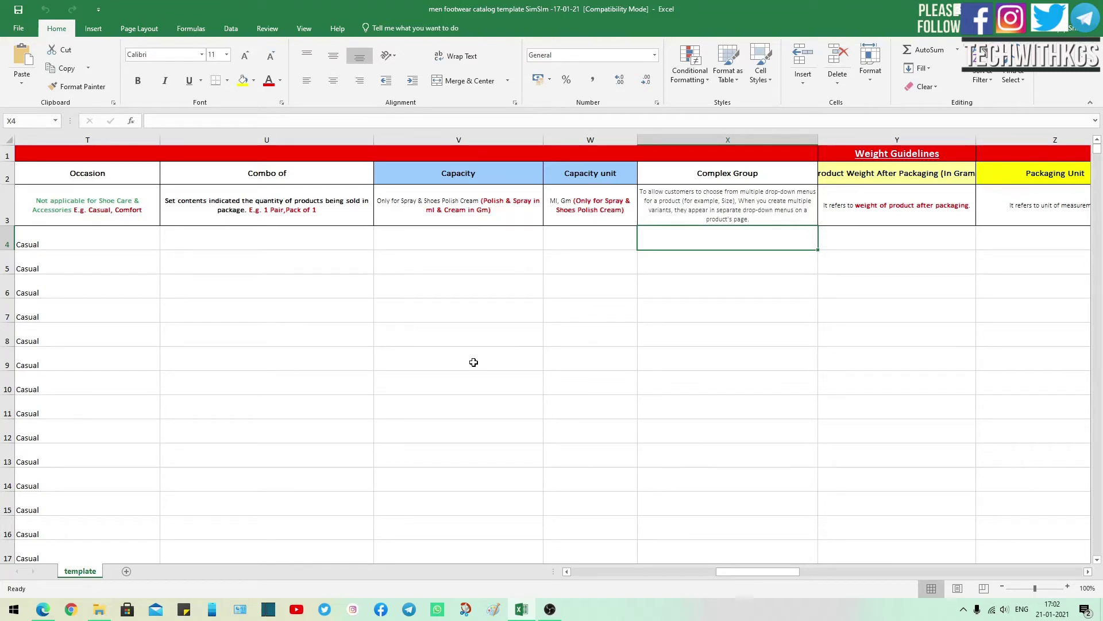
key(Right)
key(Up)
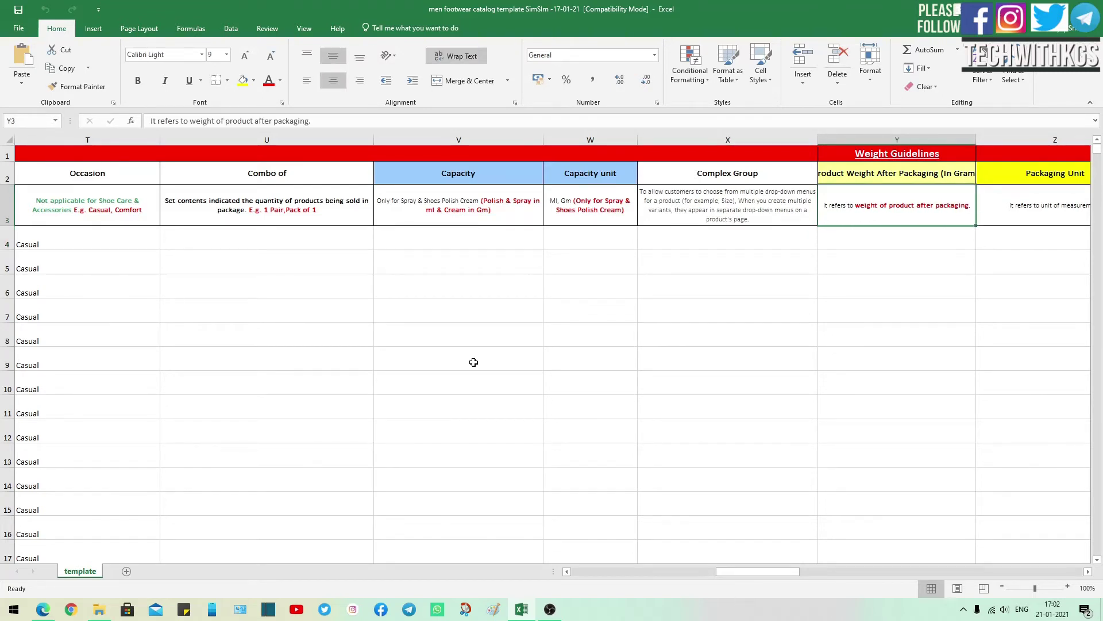
key(Down)
scroll(473, 362, right, 1)
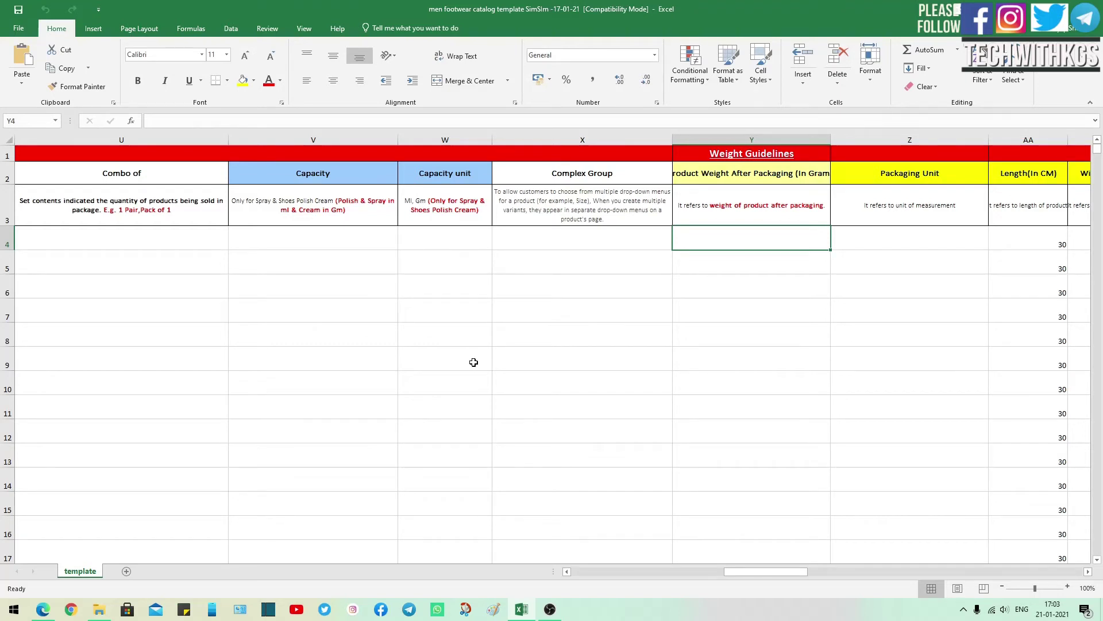
Examine the first product's Packaging Unit, Length, Width, Height and Packaging Dimensions fields
key(Right)
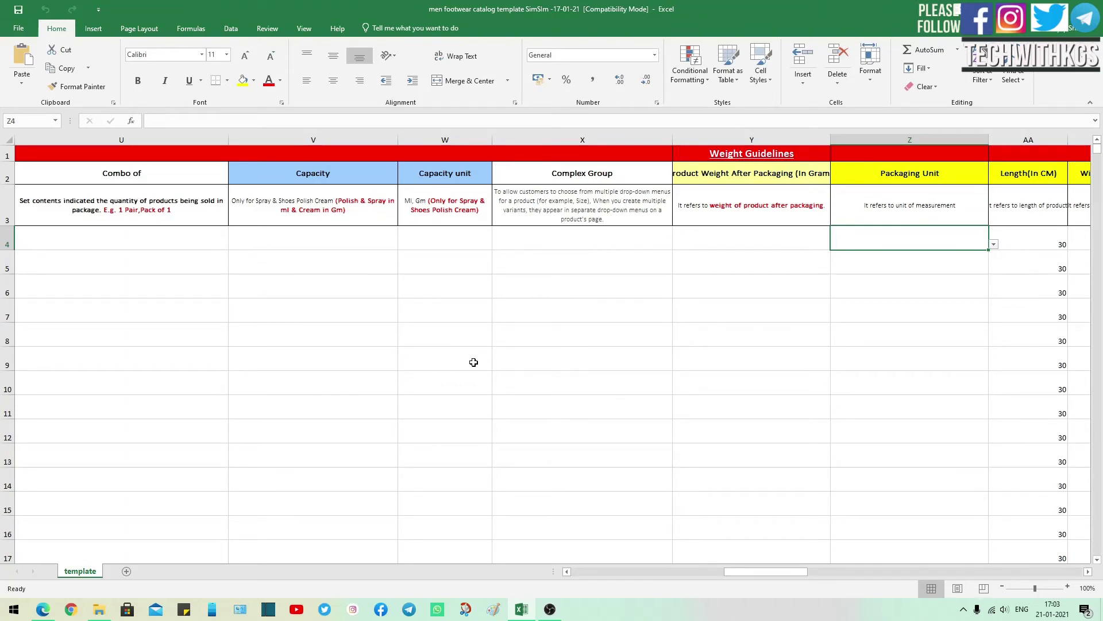
key(Right)
key(Right)
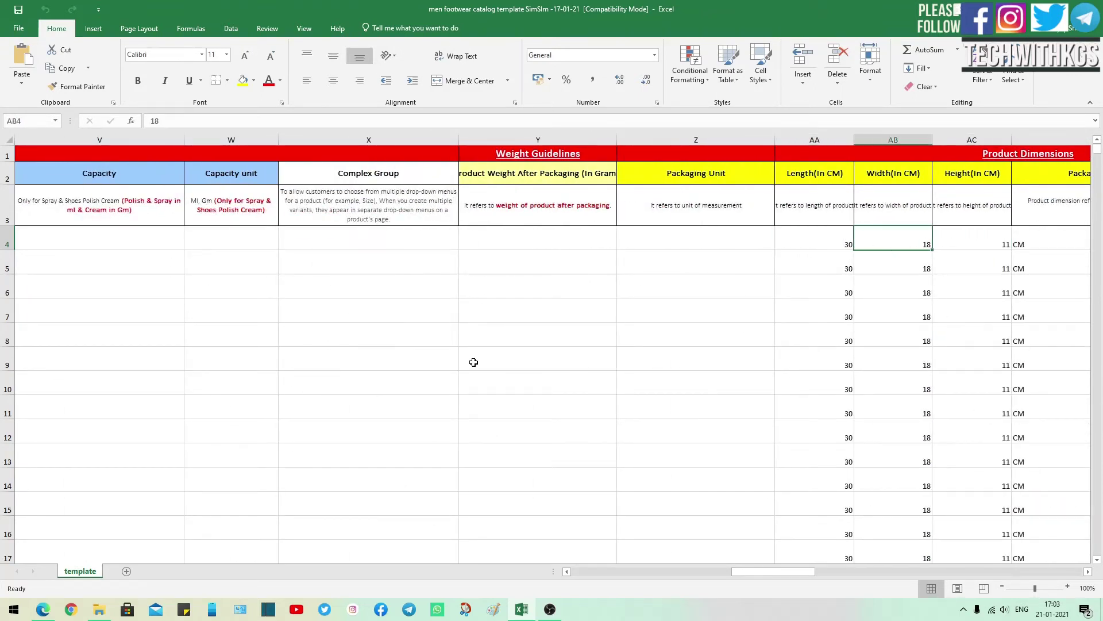
key(Right)
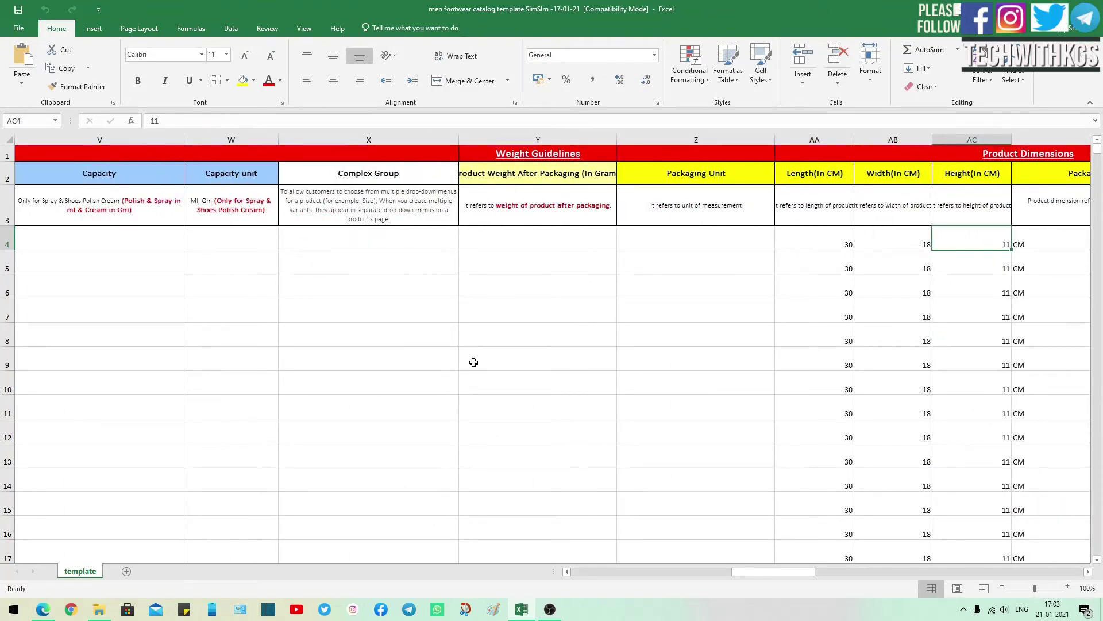
key(Right)
Go back along row 4 to recheck the Packaging Unit field
key(Left)
key(Left)
key(Left)
key(Left)
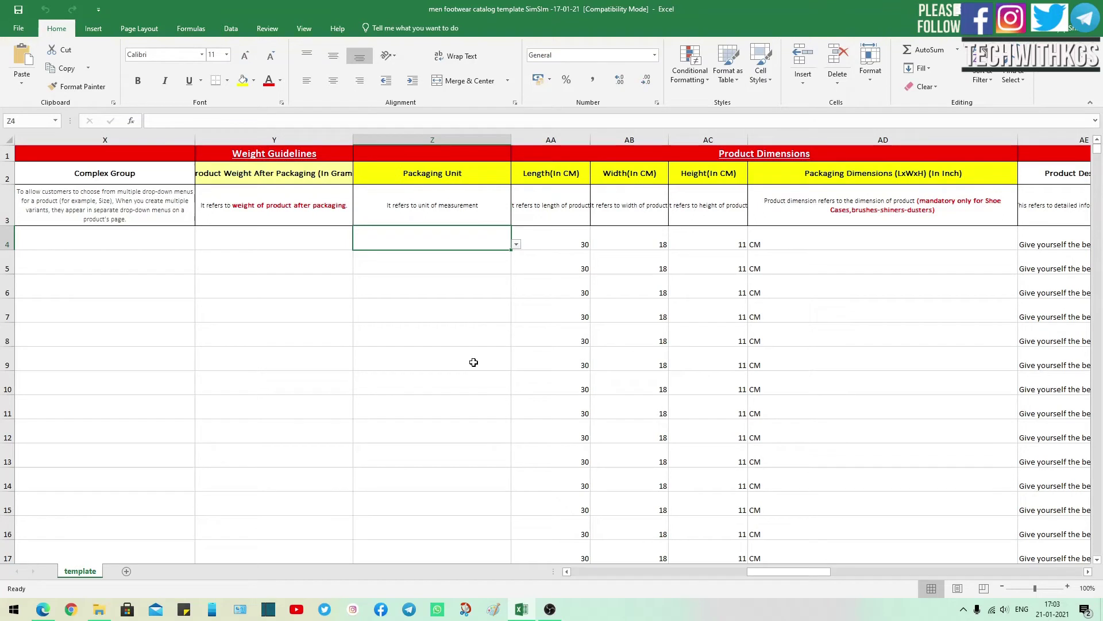
key(Down)
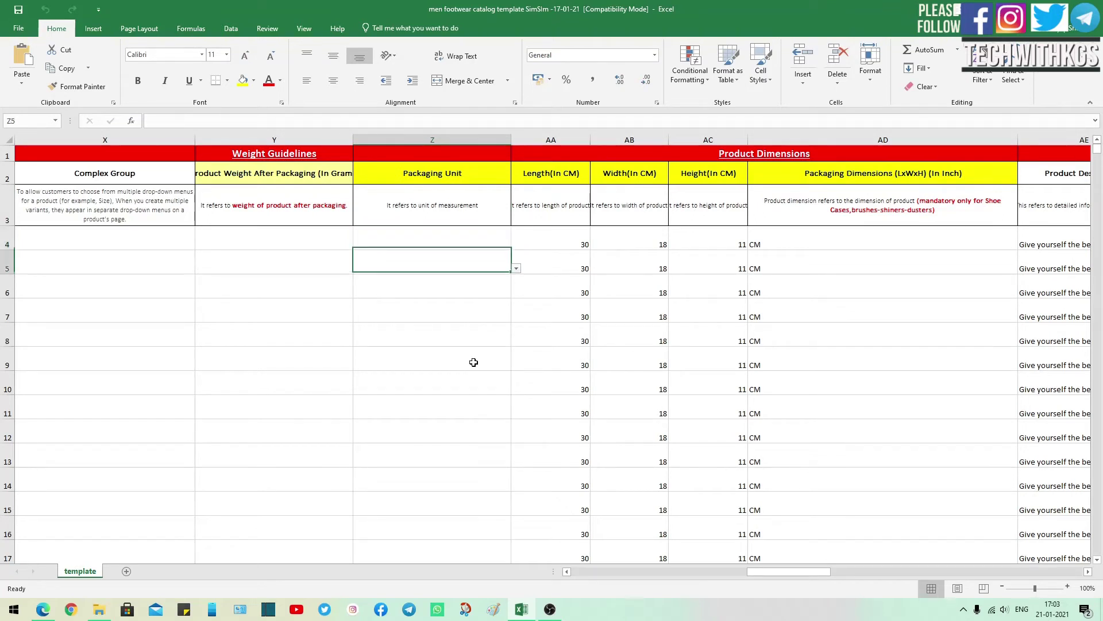
key(Up)
Recheck the first product's Length, Width, Height and Packaging Dimensions fields, returning to Length
key(Right)
key(Right)
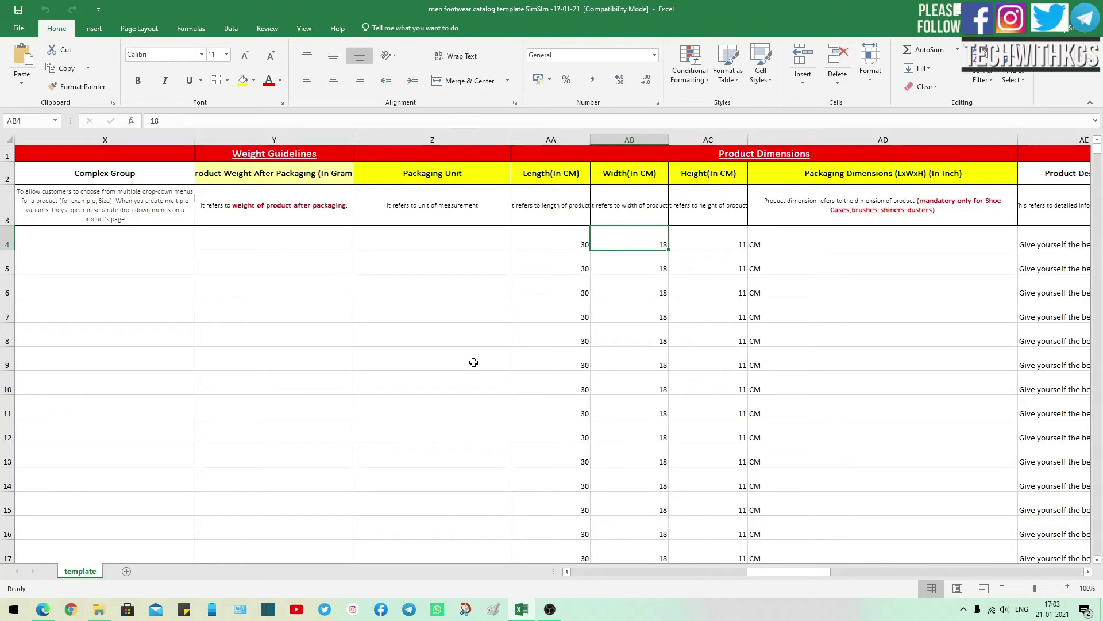
key(Right)
key(Right)
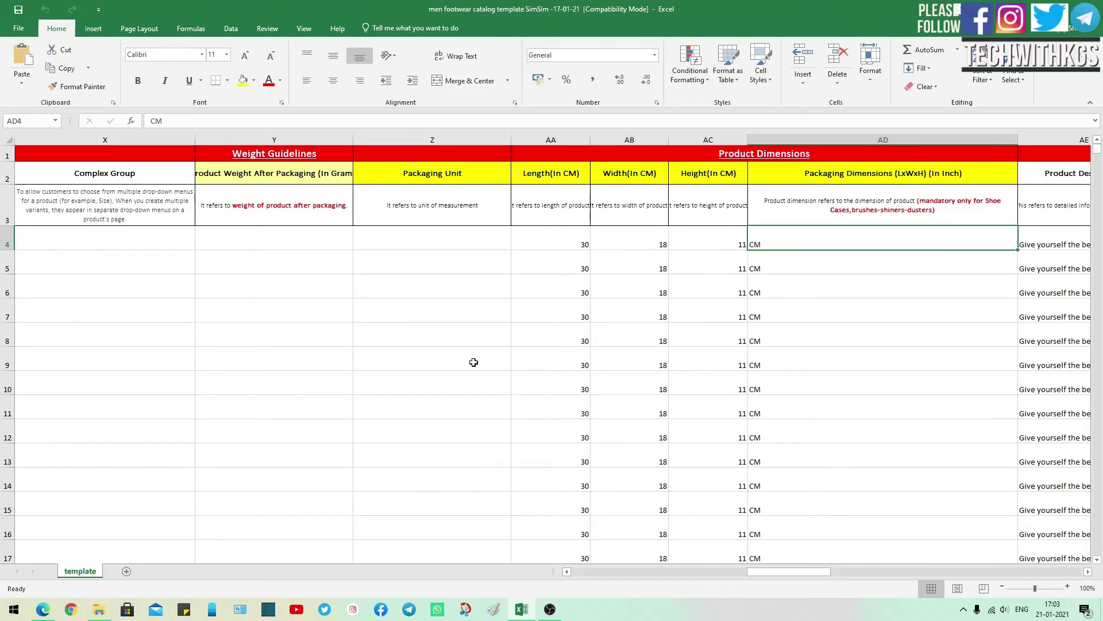
key(Left)
key(Left)
key(Left)
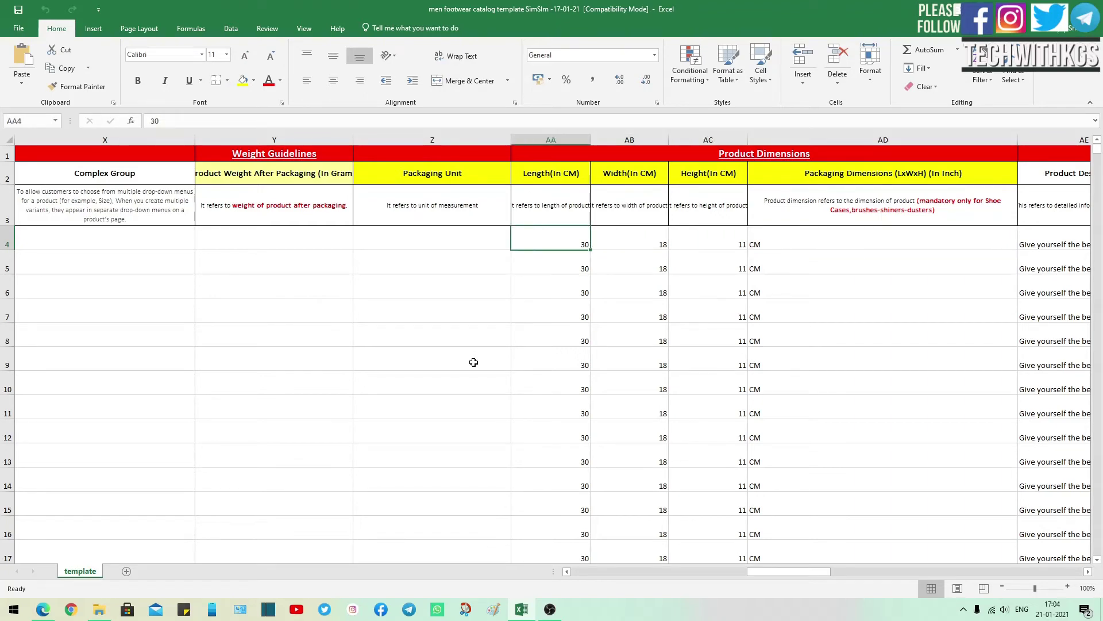
Examine the Product Description, HSN and Tax Rate fields of the first product
key(Right)
key(Right)
key(Right)
key(Right)
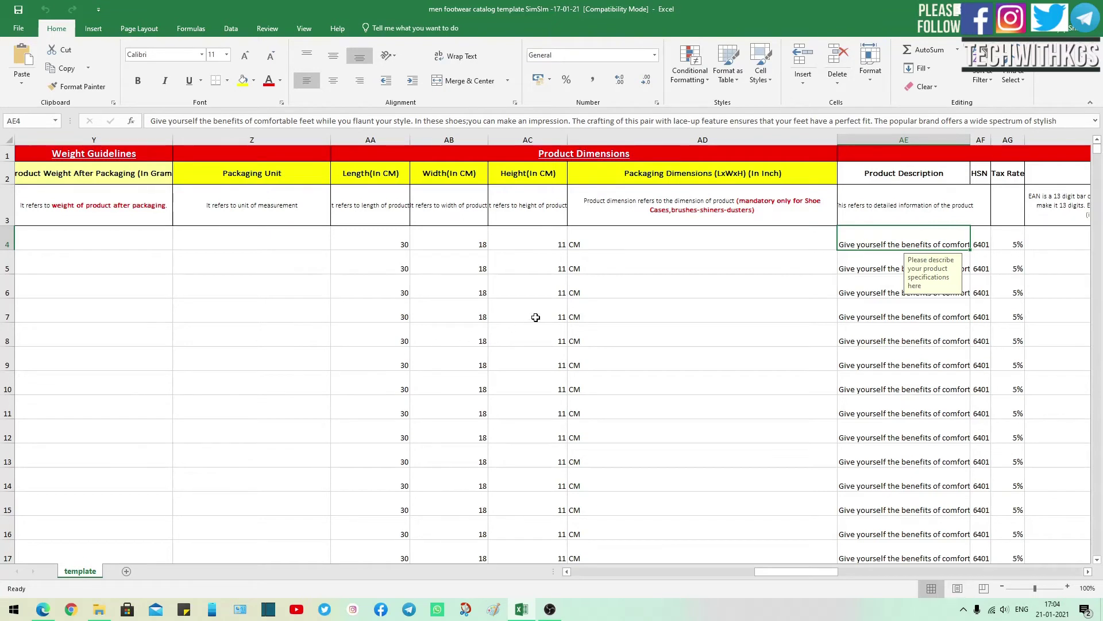
key(Right)
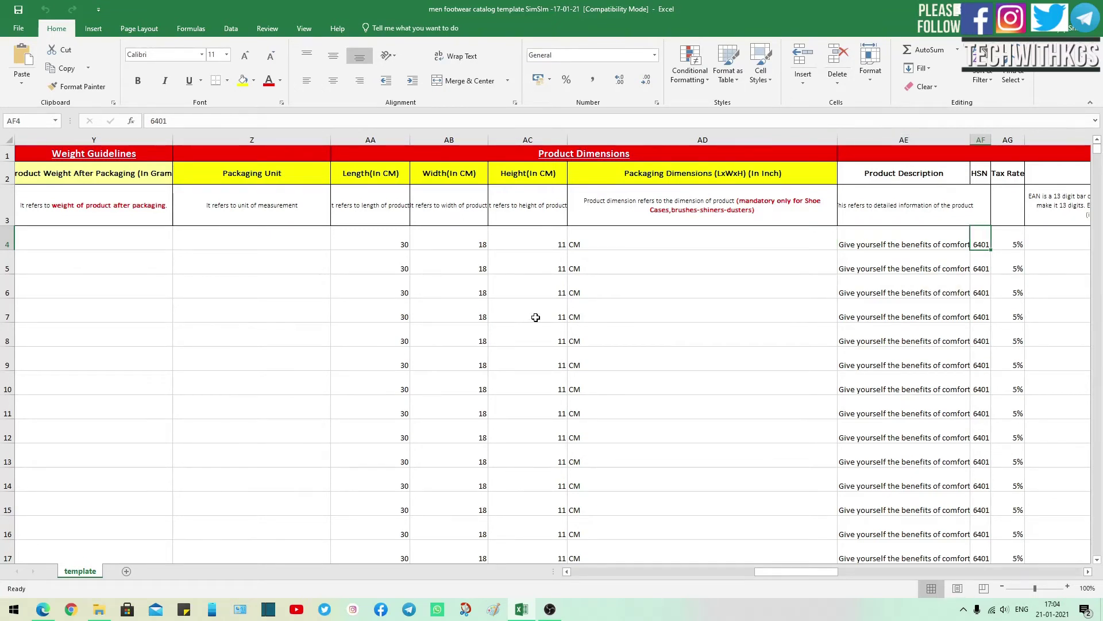
key(Right)
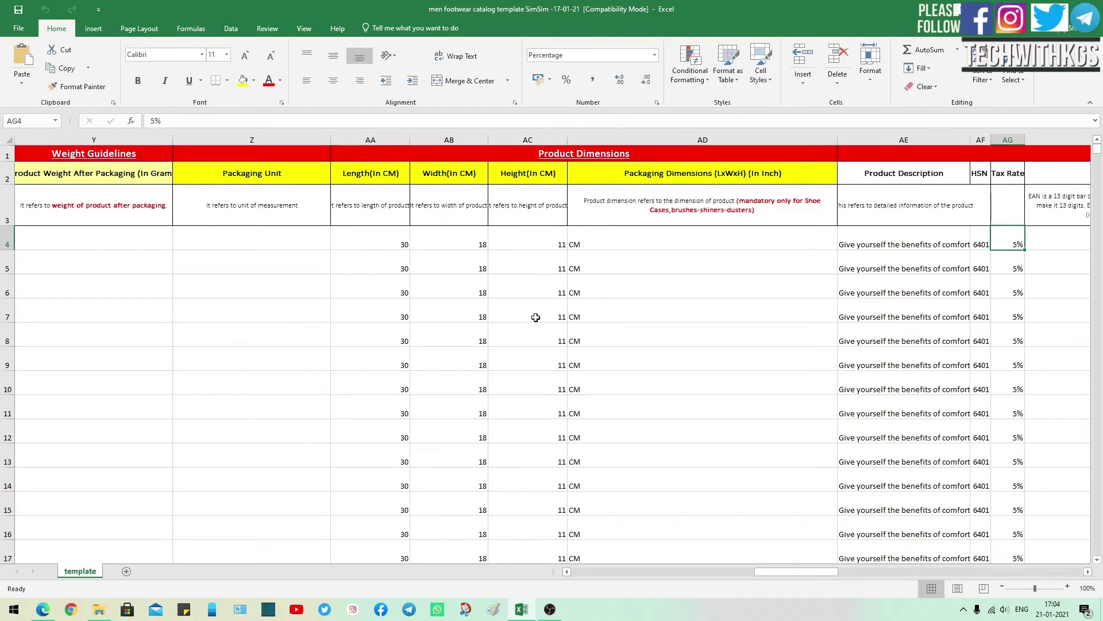
Examine the EAN/UPC, Fullfillment Mode, Fullfillment Type and Sibling Sku fields in row 4
key(Right)
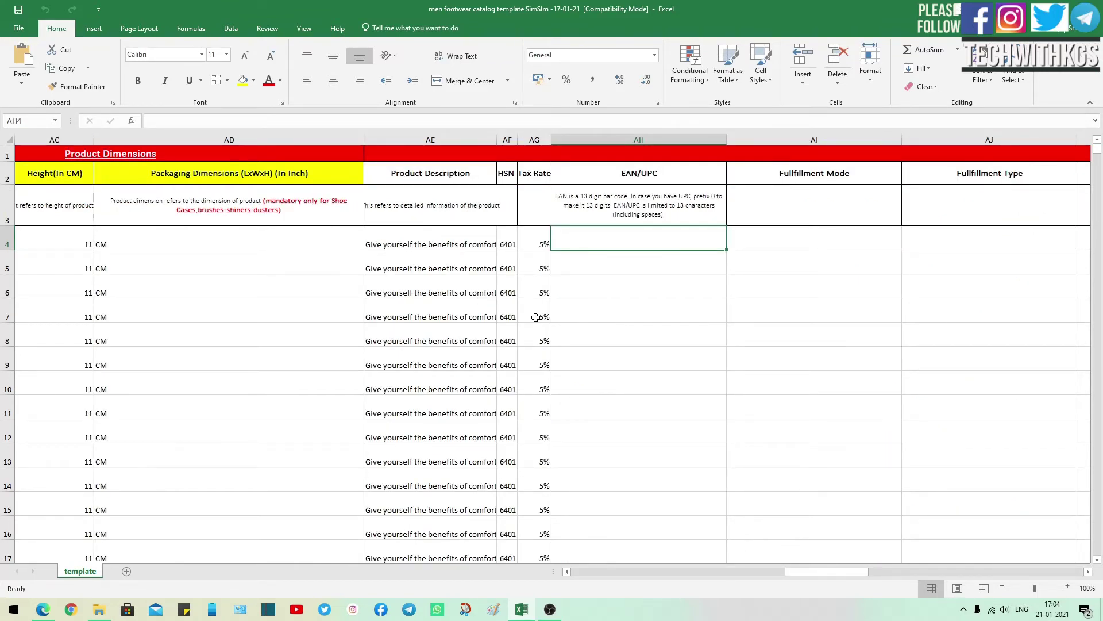
key(Right)
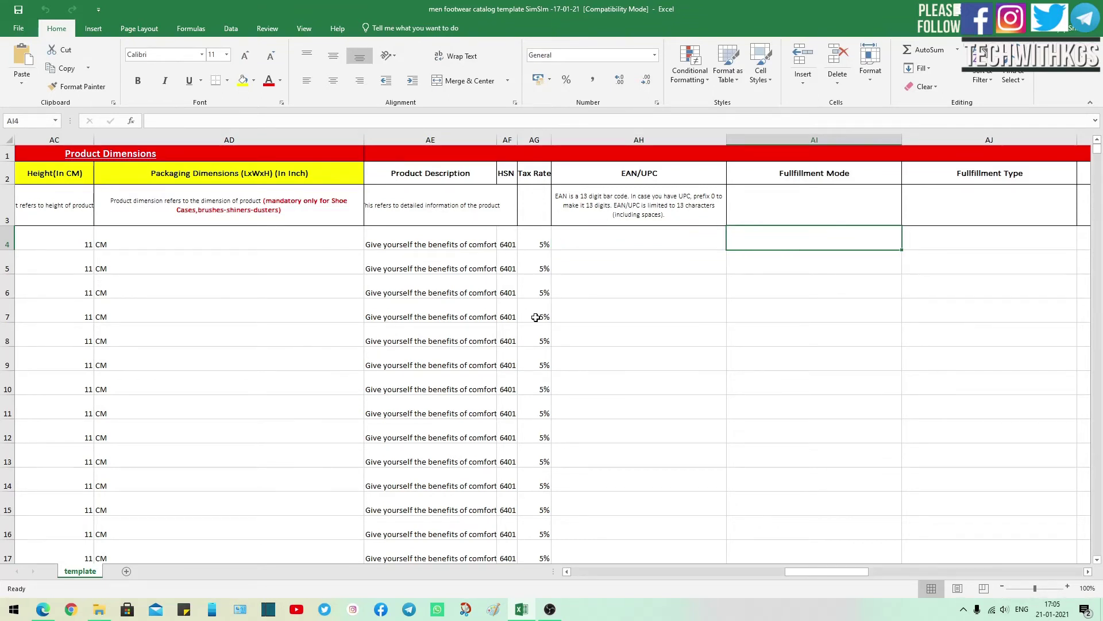
key(Right)
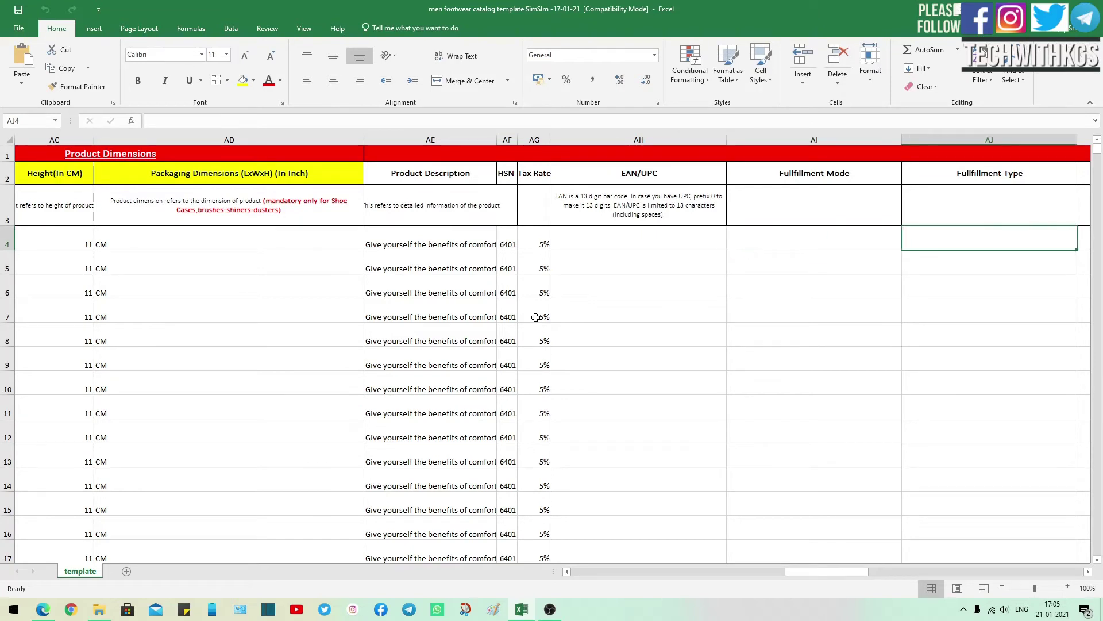
key(Left)
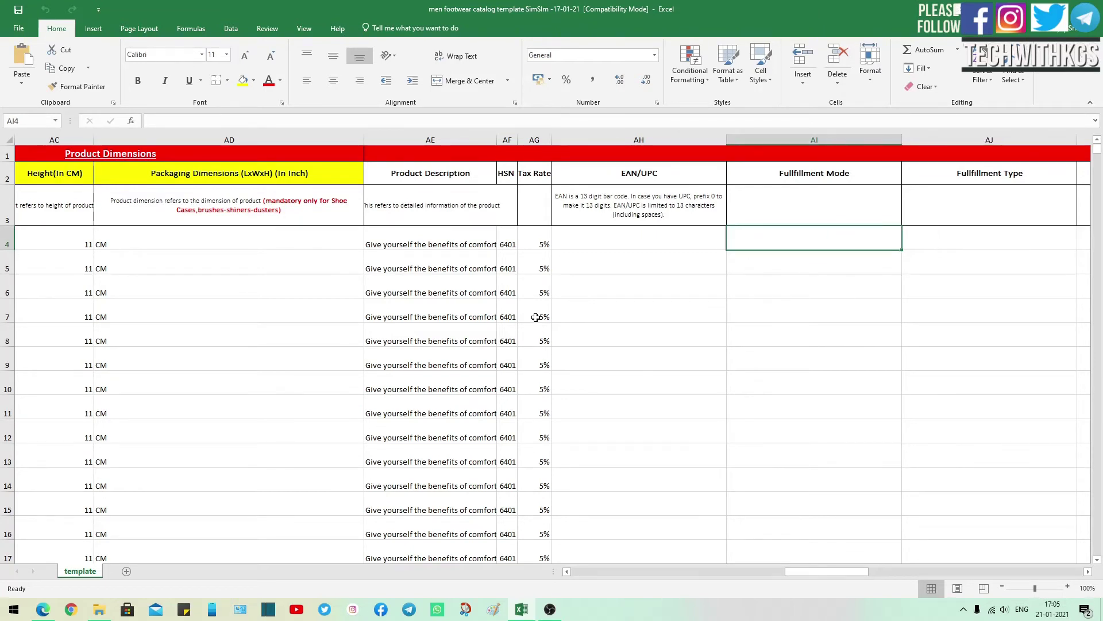
key(Right)
key(Right)
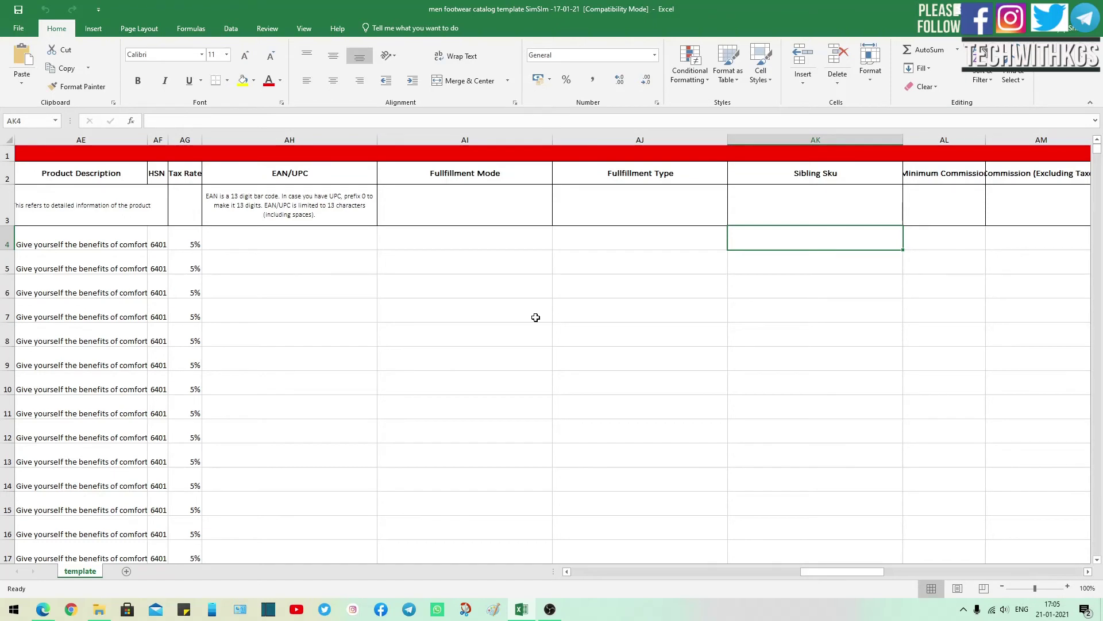
Jump to the first product's Main Image Link/ Folder Name field and read its guideline note
key(ctrl+Right)
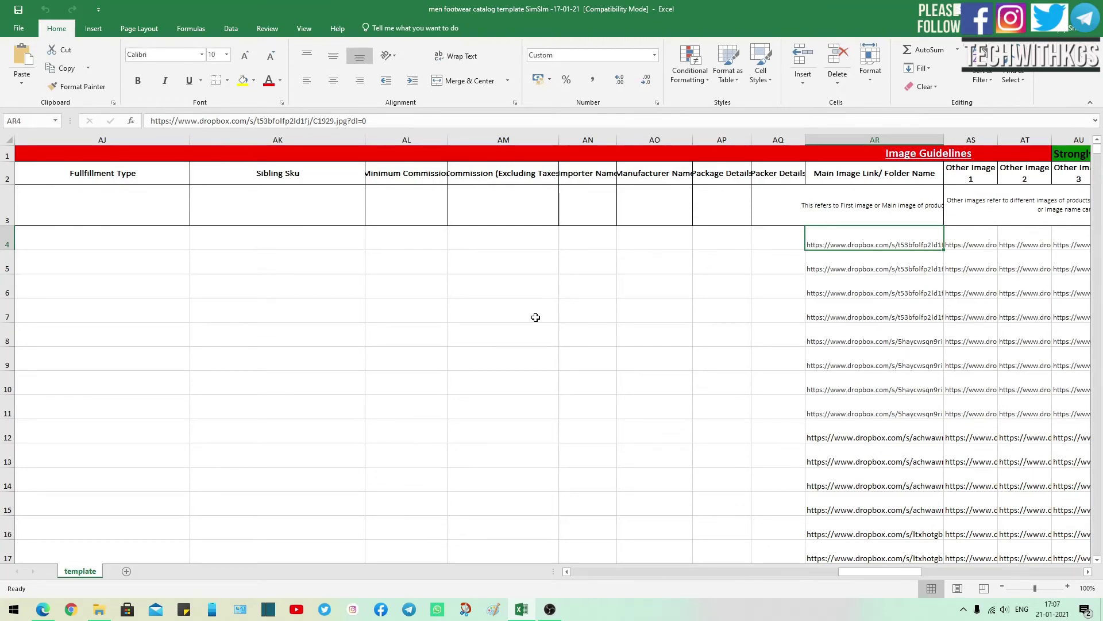
key(Up)
key(Up)
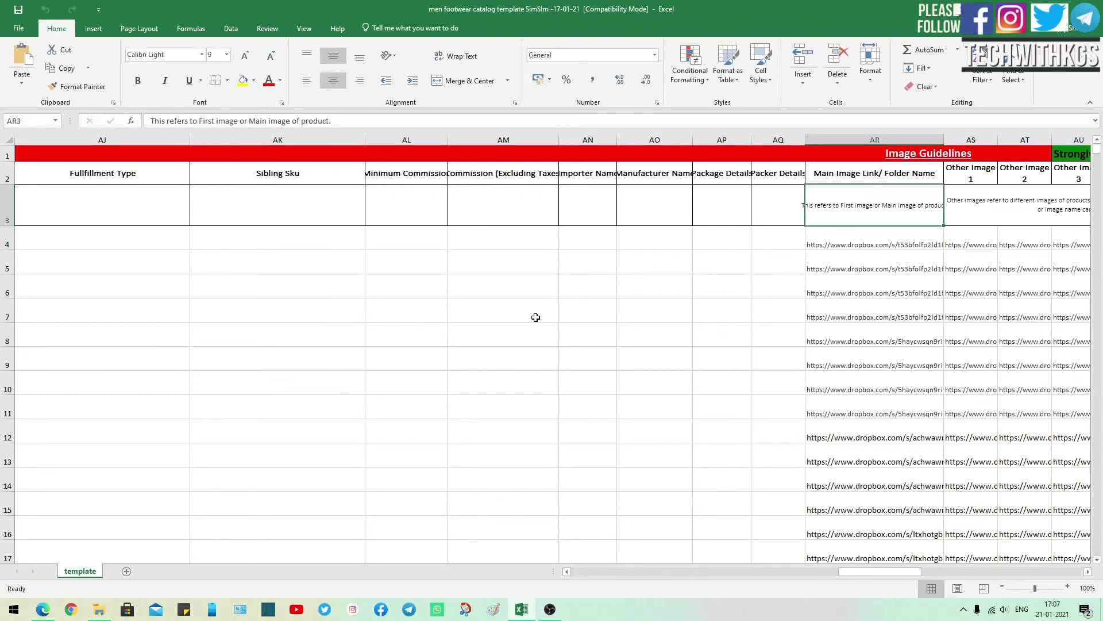
key(Down)
key(Down)
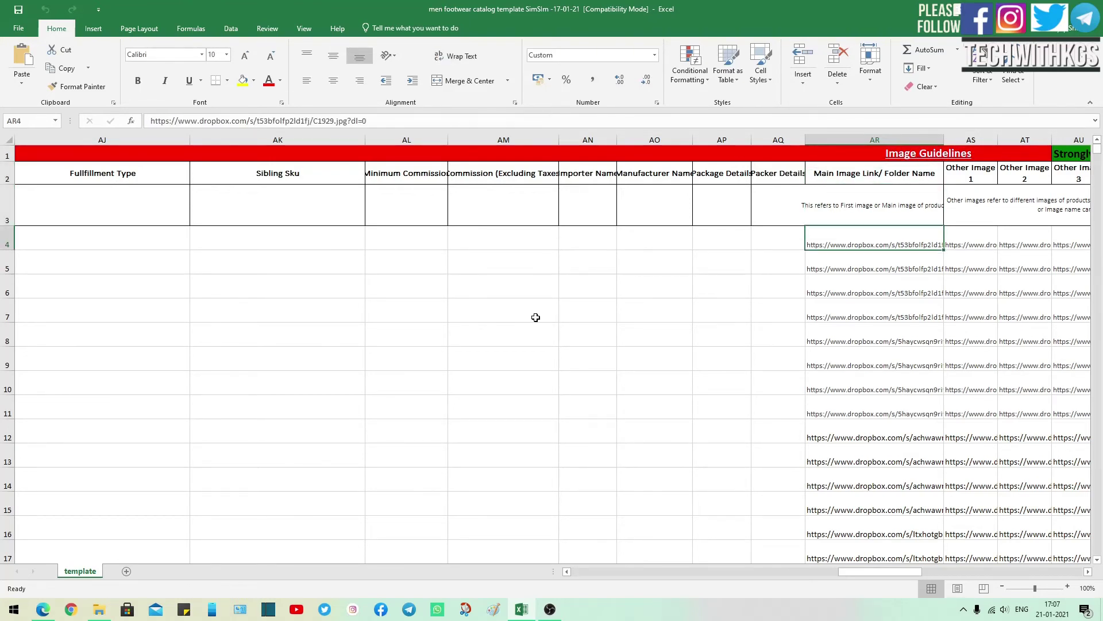
Examine the first product's Other Image 1 through Other Image 5 fields
key(Right)
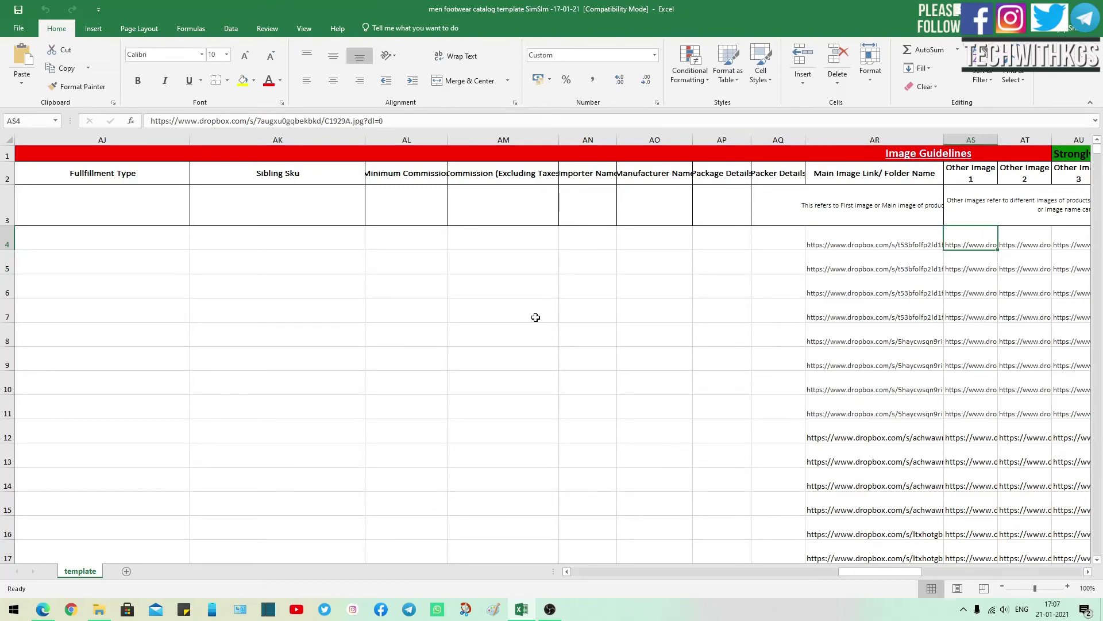
key(Right)
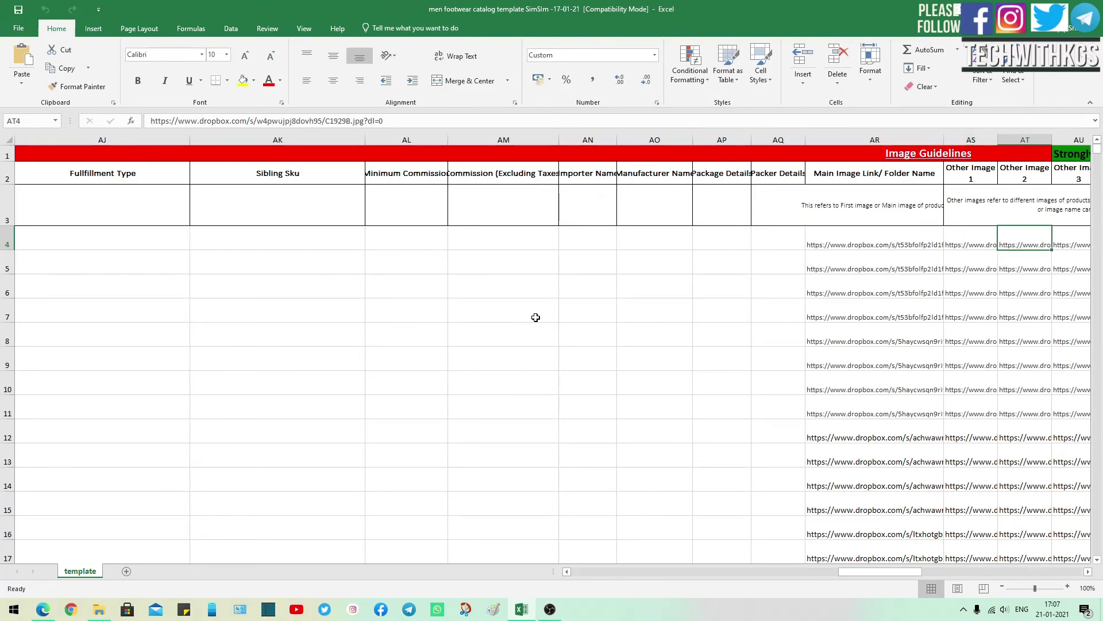
key(Right)
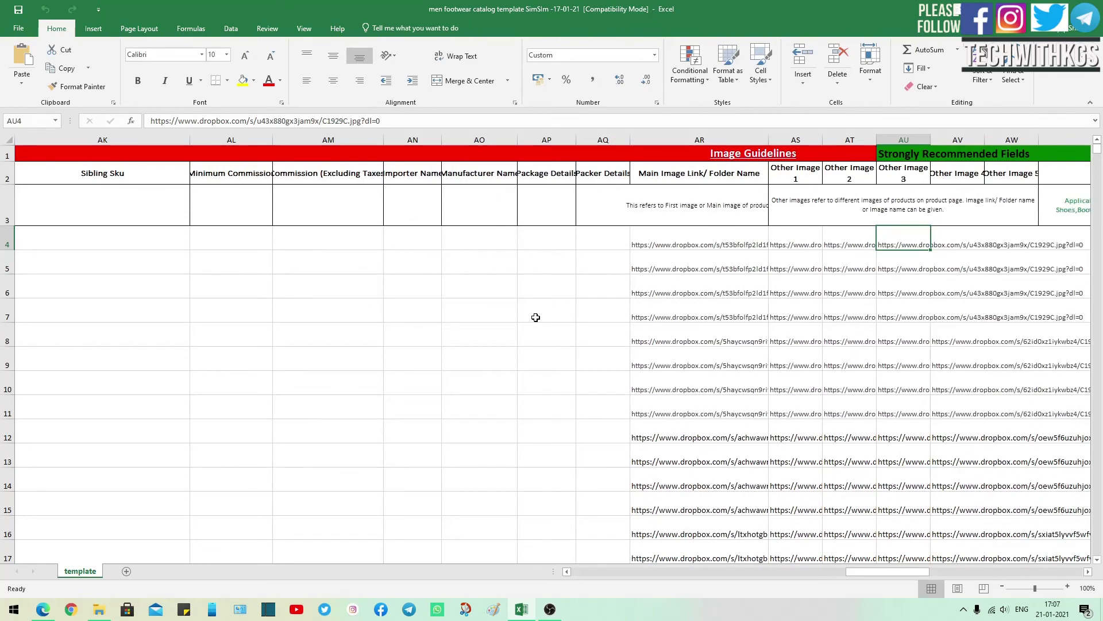
key(Right)
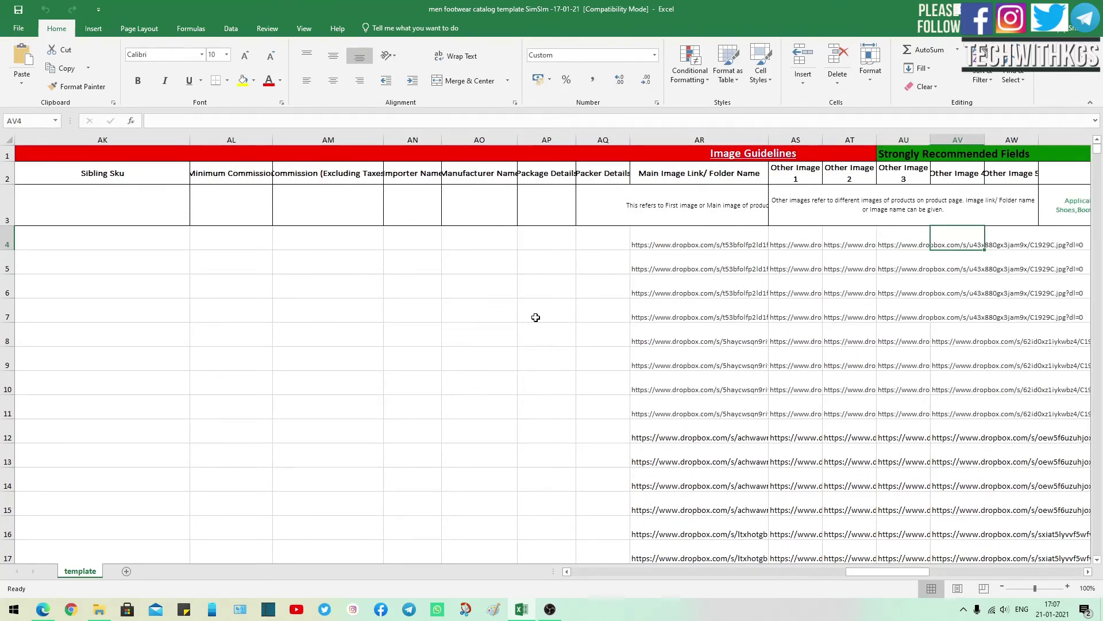
key(Right)
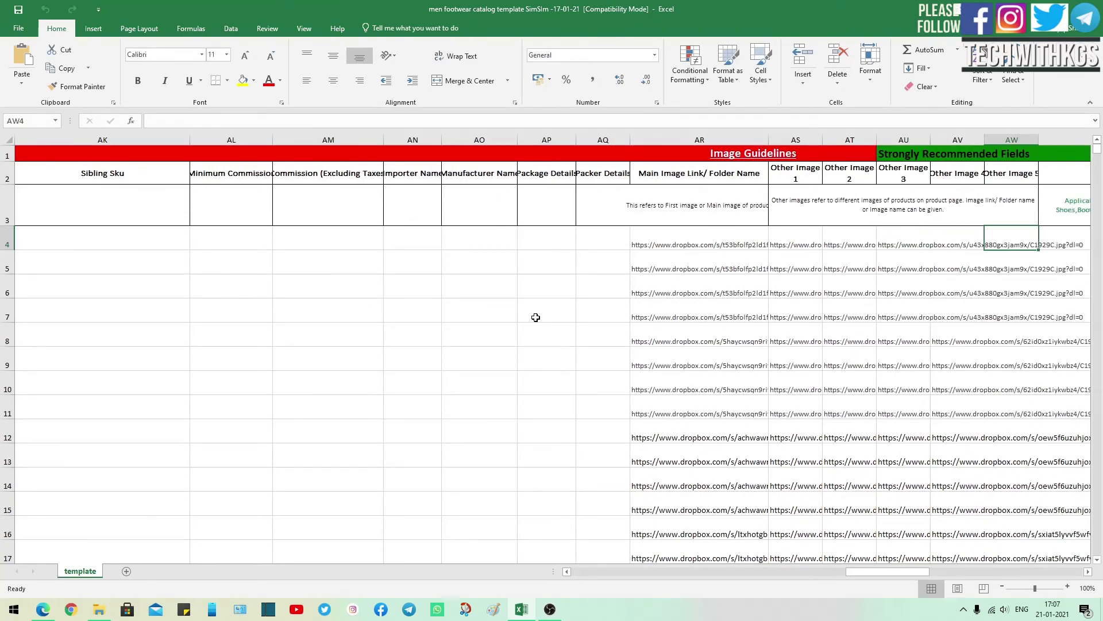
Examine the recommended fields in row 4 from Insole, Toe Shape and Cushioning through Material, Warranty Summary and Length
key(Right)
key(Right)
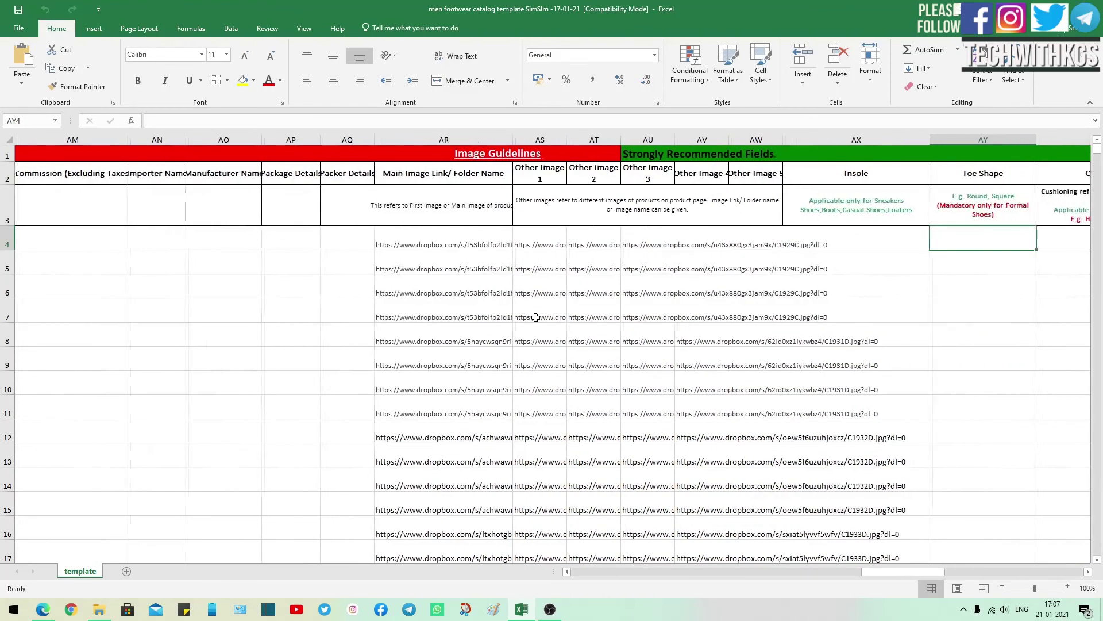
key(Left)
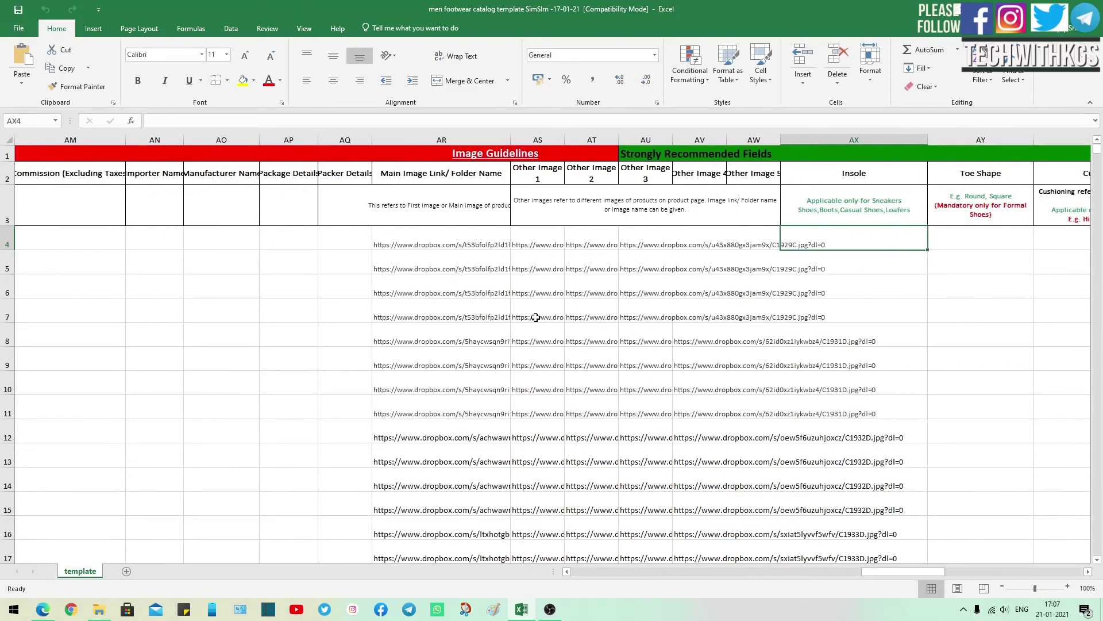
key(Right)
key(Right)
key(Right)
key(Right)
key(Right)
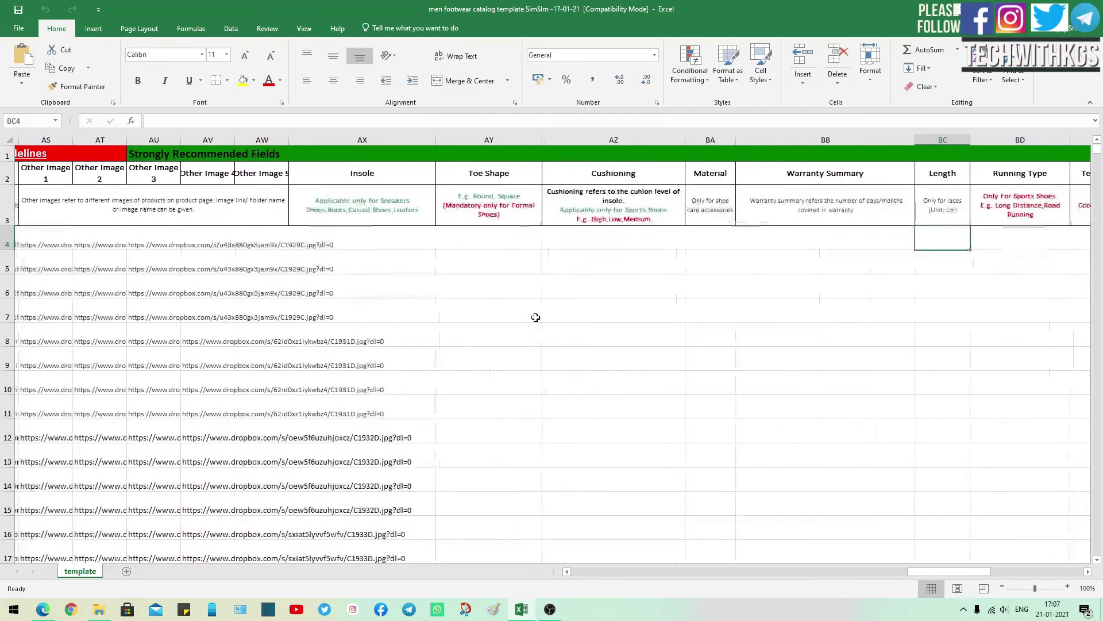
Re-examine the recommended fields in row 4 from Insole, Toe Shape and Cushioning through Material and Warranty Summary
key(Left)
key(Left)
key(Left)
key(Left)
key(Left)
key(Right)
key(Right)
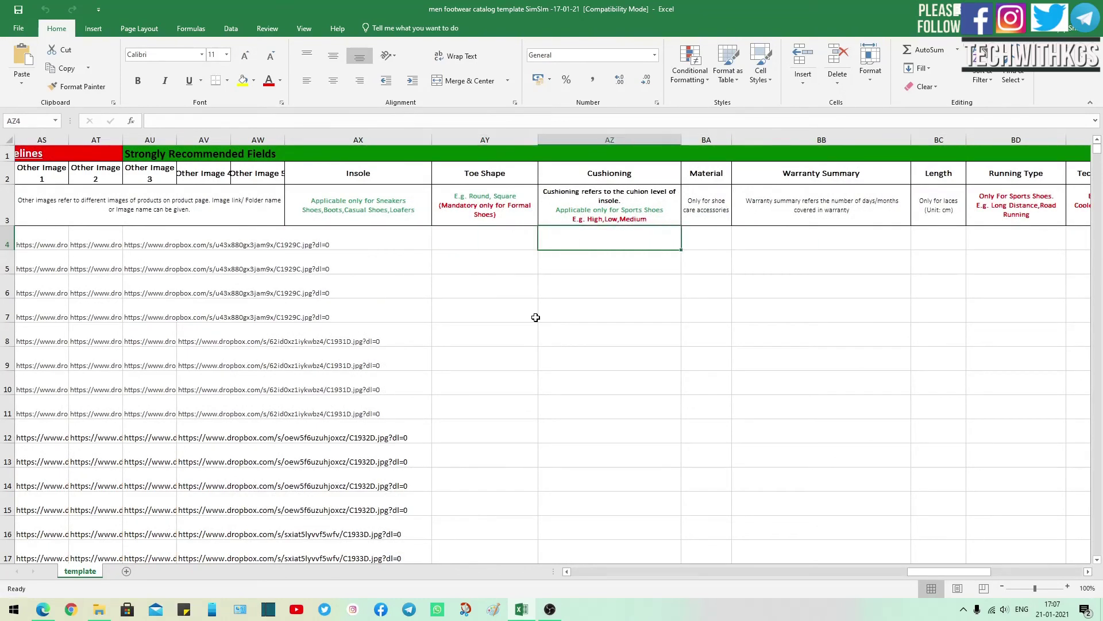
key(Left)
key(Left)
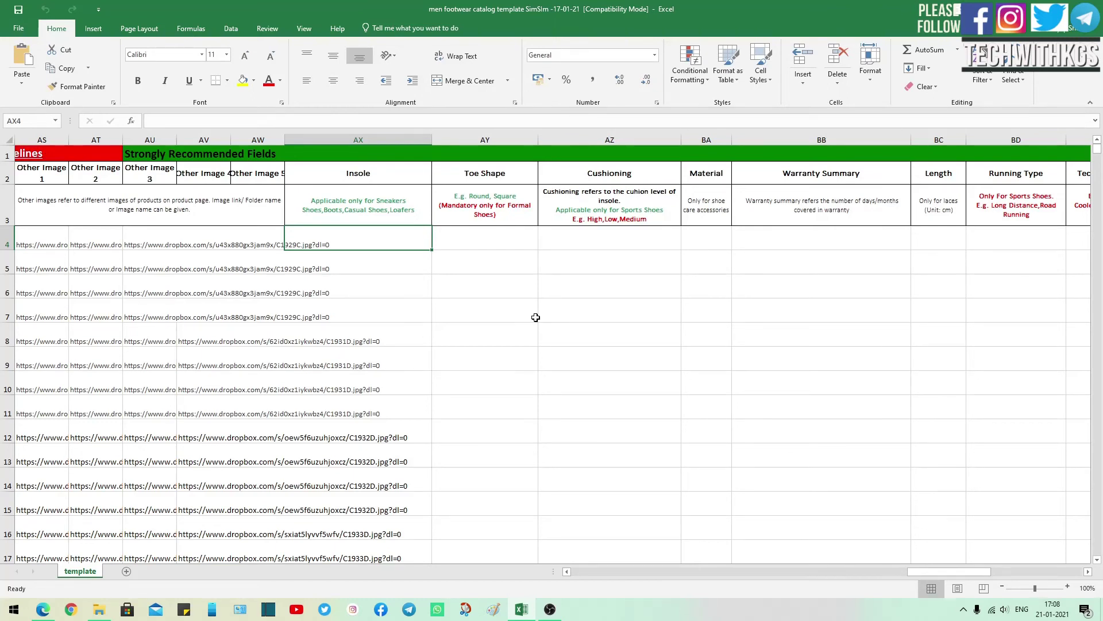
key(Right)
key(Right)
key(Right)
key(Right)
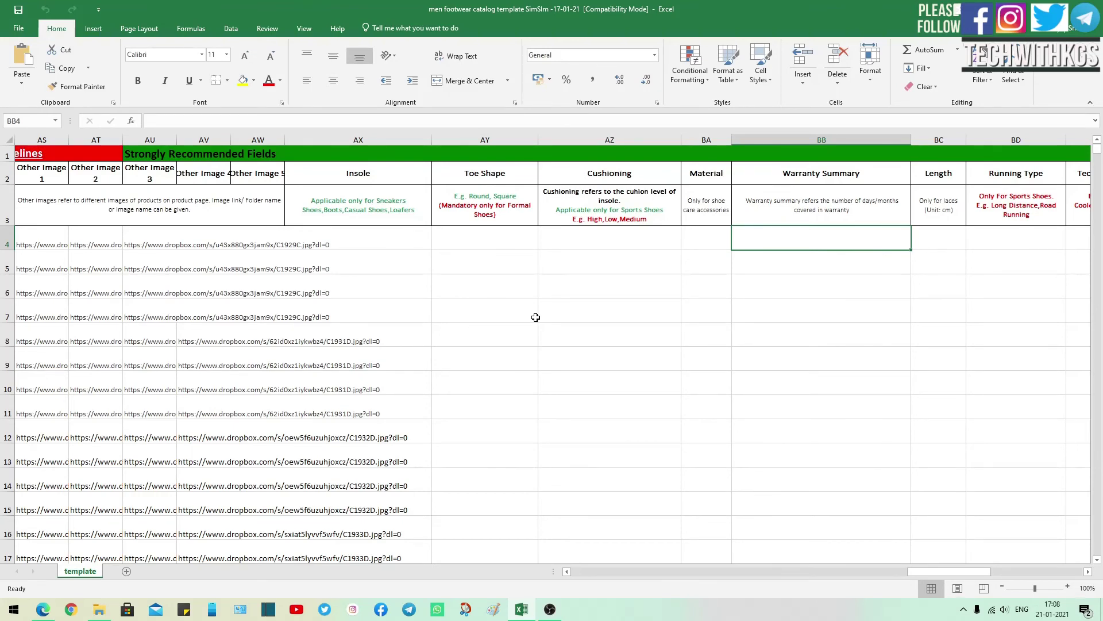
Jump to the first product's Good to Have Fields and examine its Key Features entries and their guideline note
key(ctrl+Right)
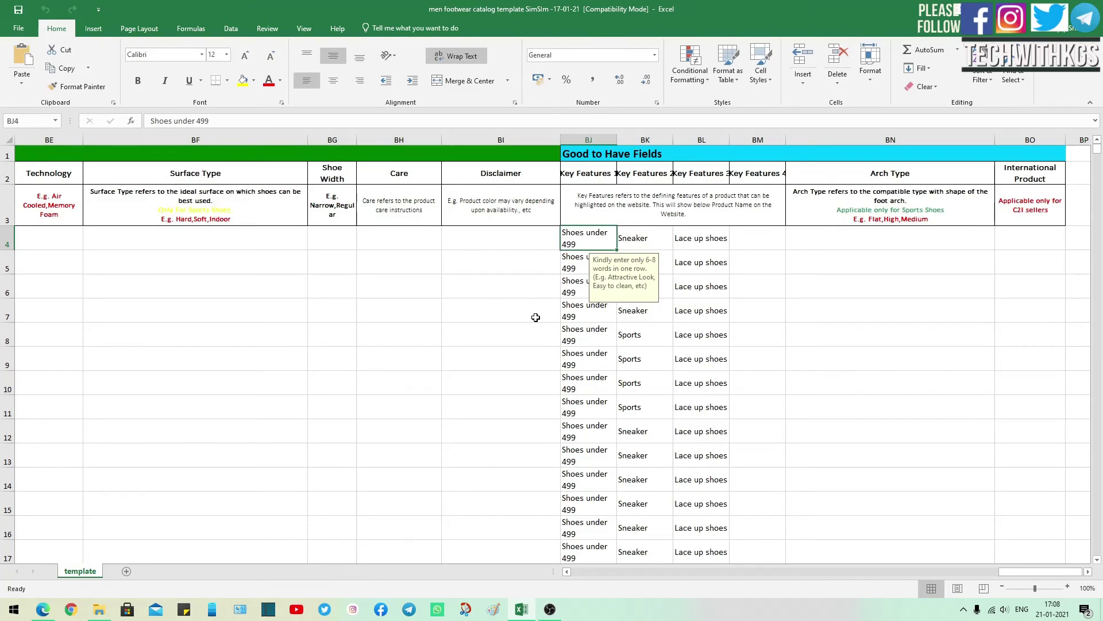
key(Right)
key(Right)
key(Right)
key(Left)
key(Left)
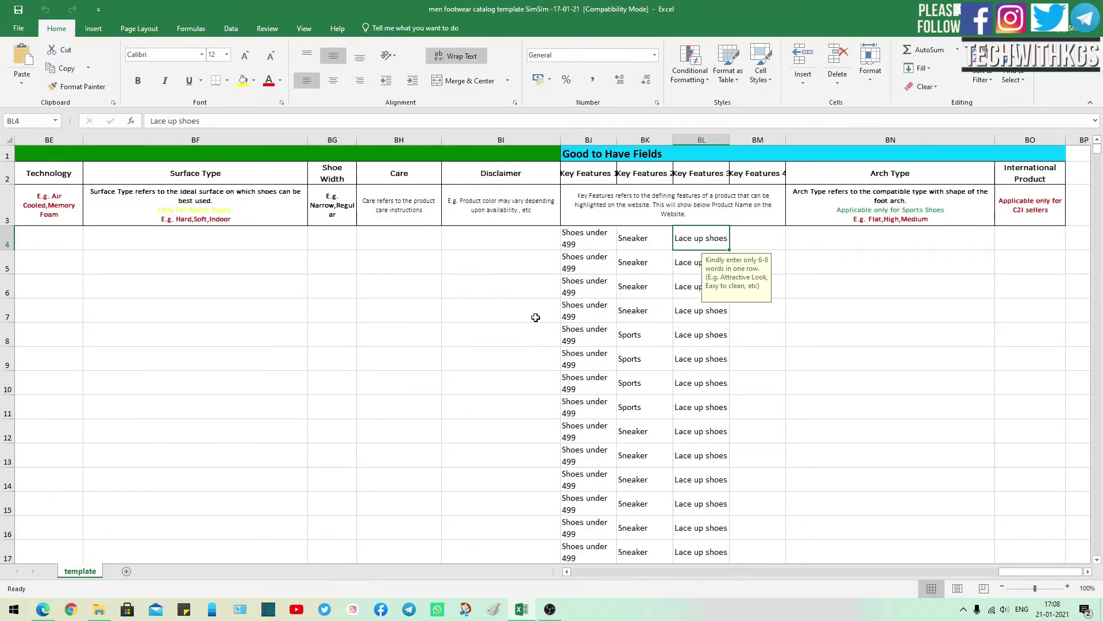
key(Left)
key(Left)
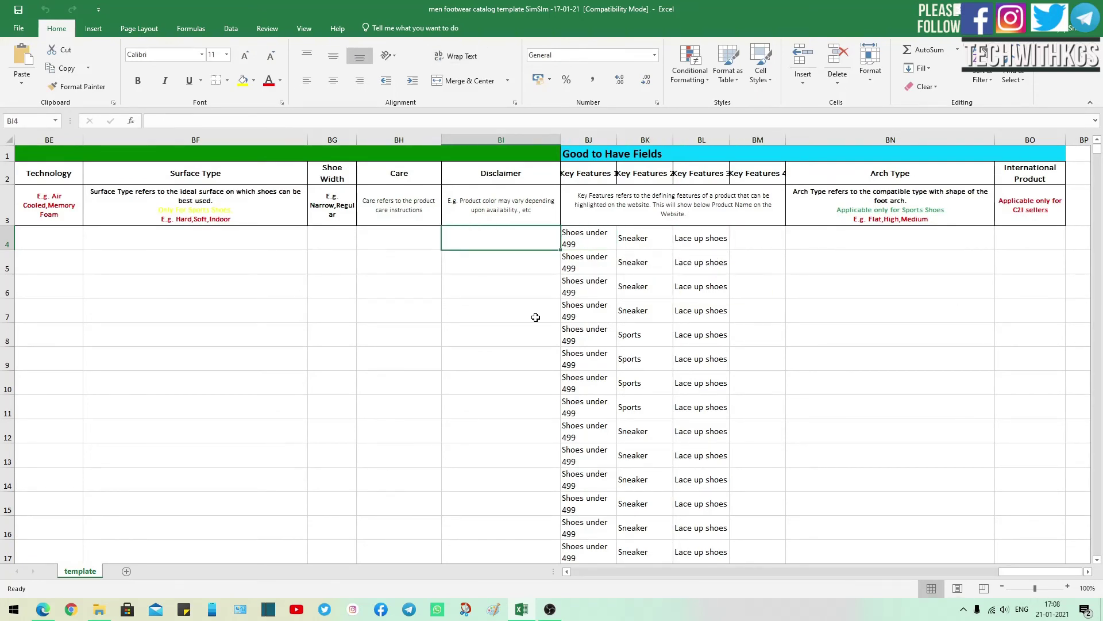
key(Right)
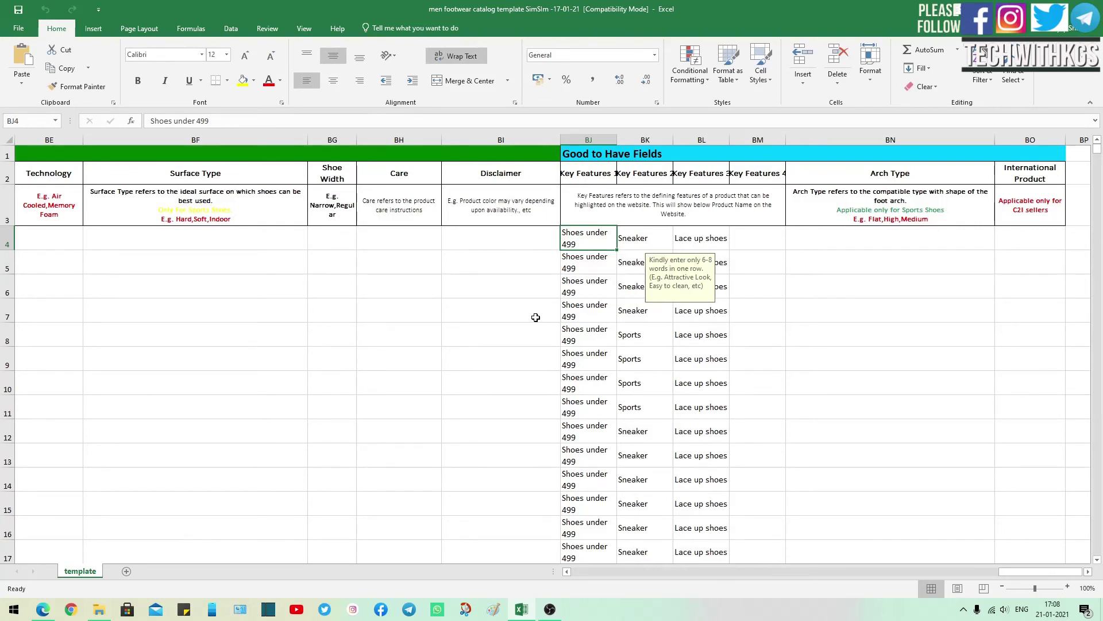
key(Right)
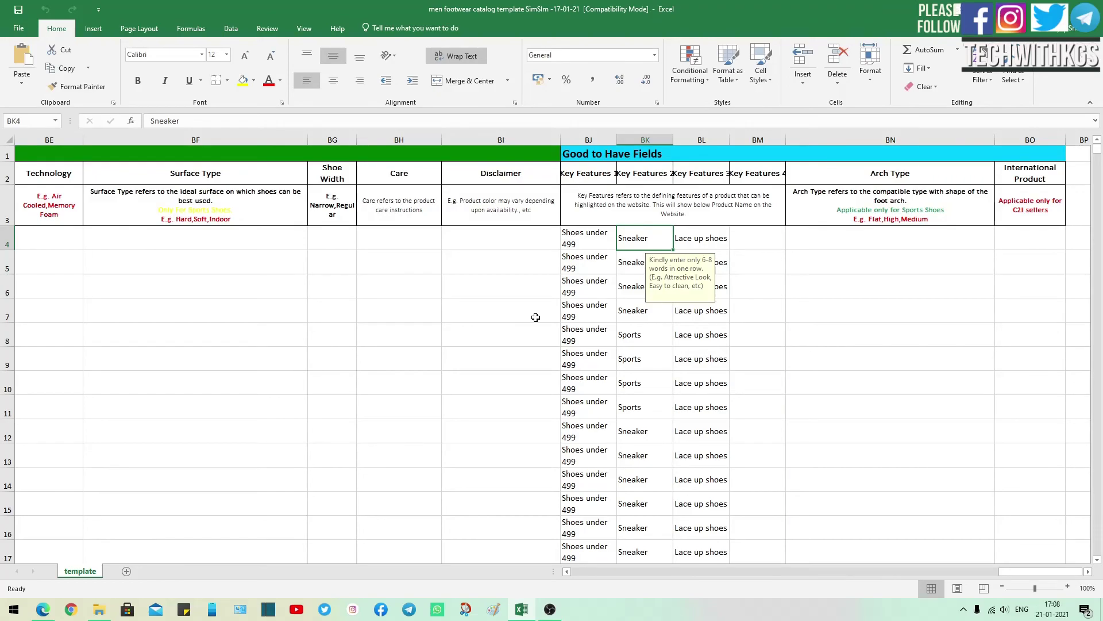
Examine the remaining optional fields in row 4 from Key Features 3 and 4 through Arch Type and International Product
key(Right)
key(Right)
key(Right)
key(Right)
key(Right)
key(Left)
key(Left)
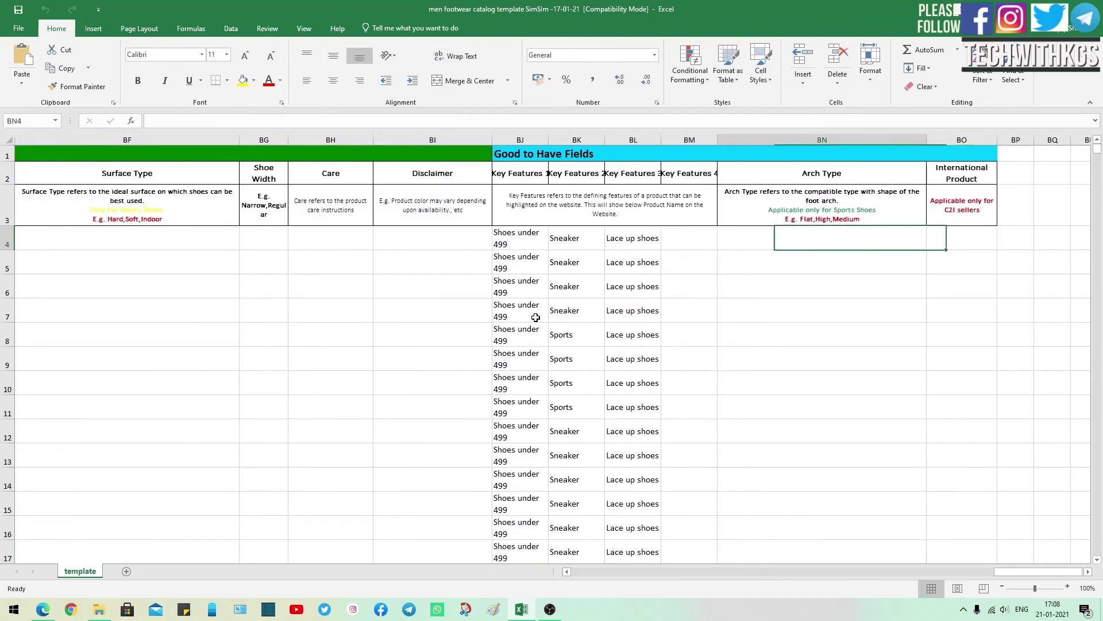
Go back across the first product's row toward the template's first columns, passing the dimension and weight fields
key(Left)
key(Left)
key(Left)
key(Left)
key(Left)
key(Left)
key(Left)
key(Left)
key(Left)
key(Left)
key(Left)
key(Left)
key(Left)
key(Left)
key(Left)
key(Left)
key(Left)
key(Left)
key(Left)
key(Left)
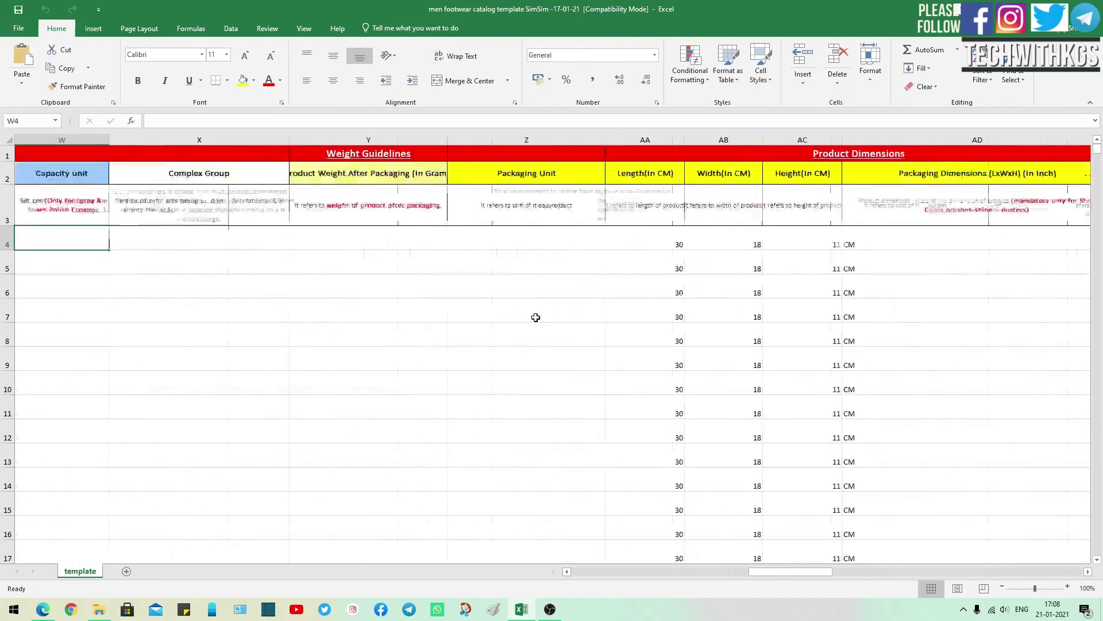
key(Left)
key(Left)
key(Left)
key(Left)
key(Left)
key(Left)
key(Left)
key(Left)
key(Left)
key(Left)
key(Left)
key(Left)
key(Left)
key(Left)
key(Left)
key(Left)
key(Left)
key(Left)
key(Left)
key(Left)
key(Down)
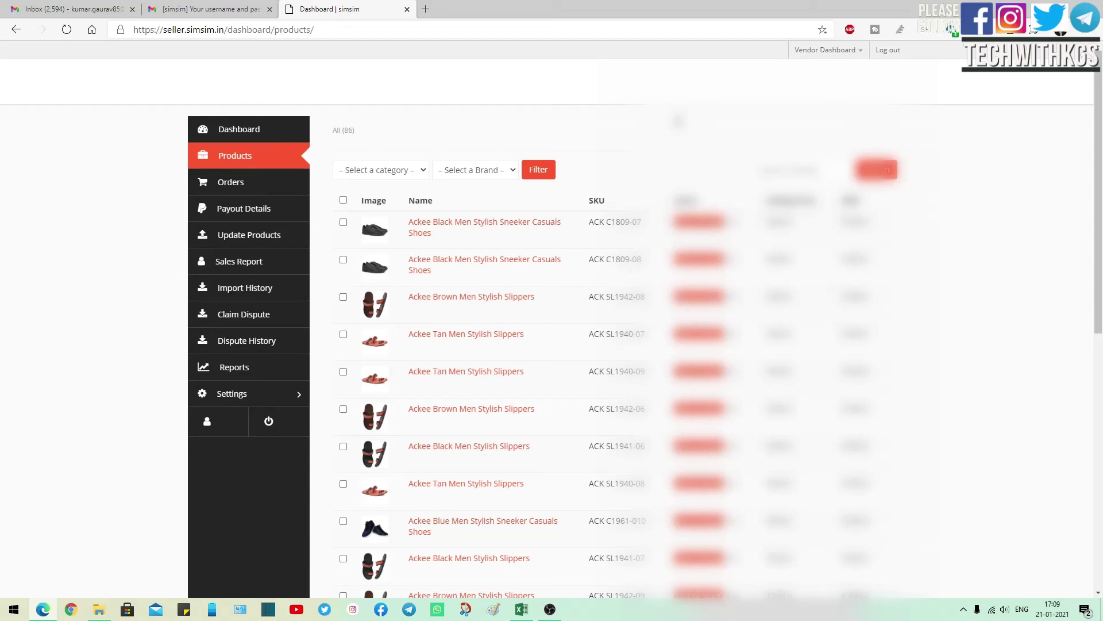
Switch to the SimSim seller portal's product update page, export the products and save products.csv in the Project folder
click(276, 238)
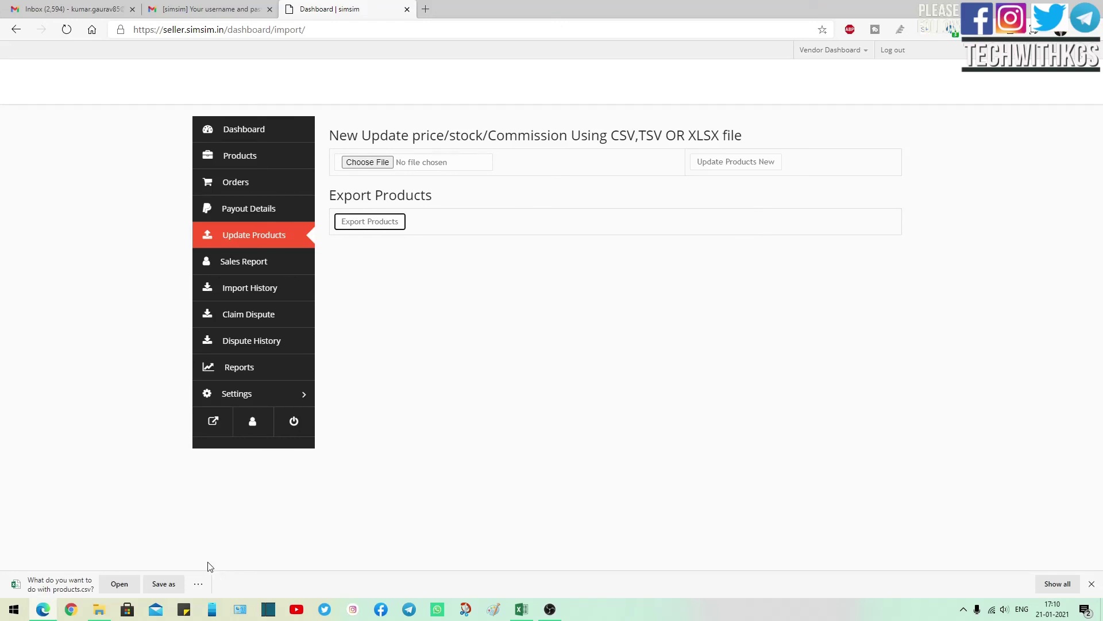
click(163, 583)
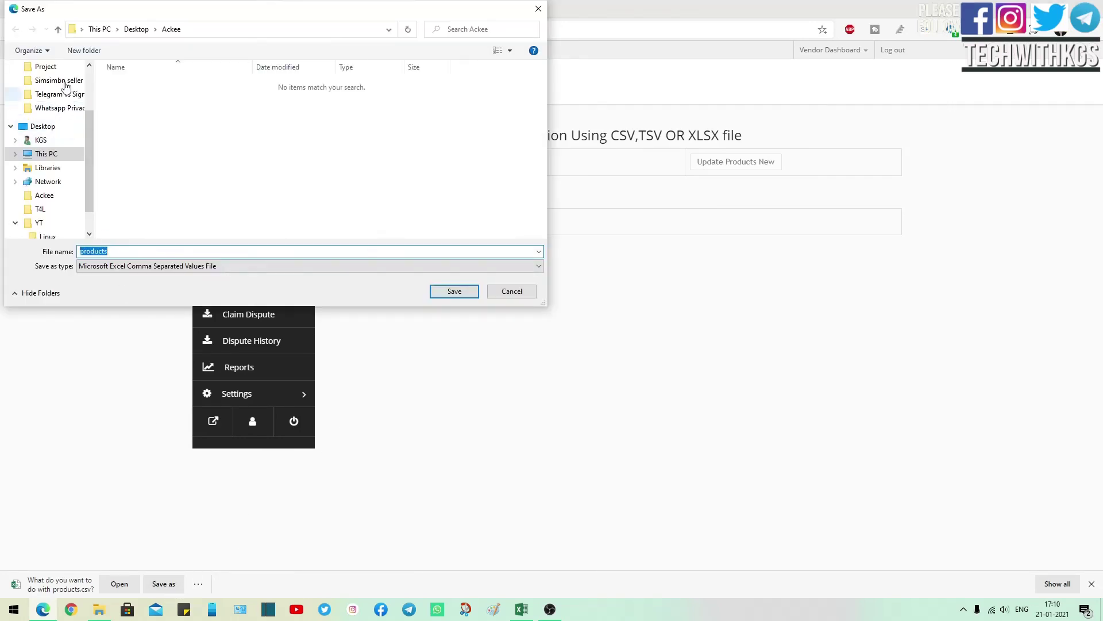
key(Return)
Open the downloaded products.csv in Excel and review the stock values in its Inventory column
click(121, 583)
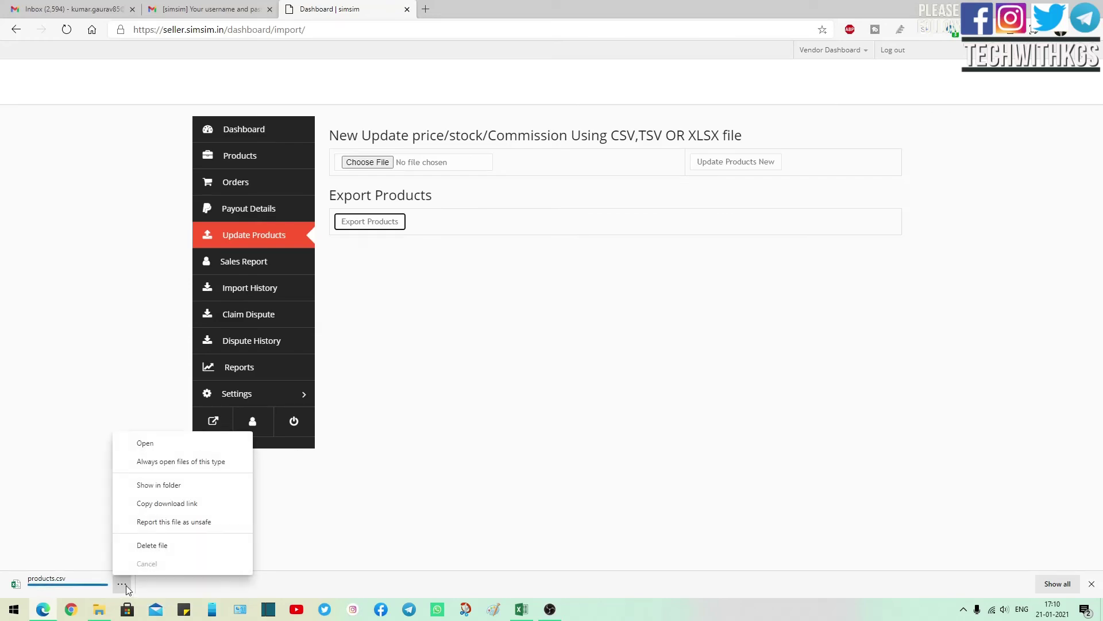
click(159, 443)
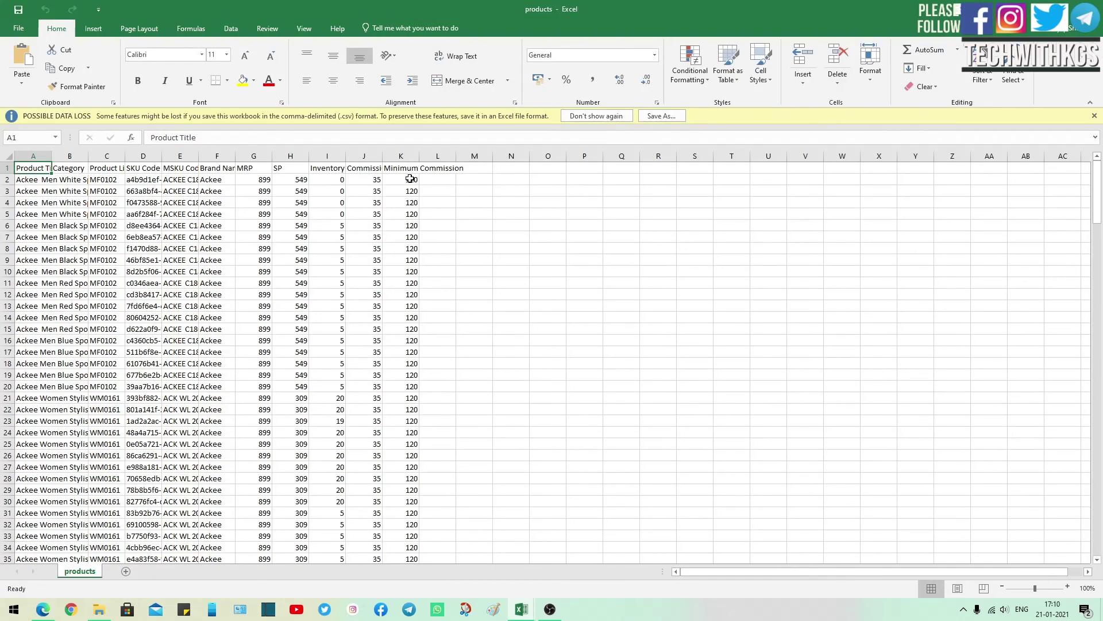
click(328, 166)
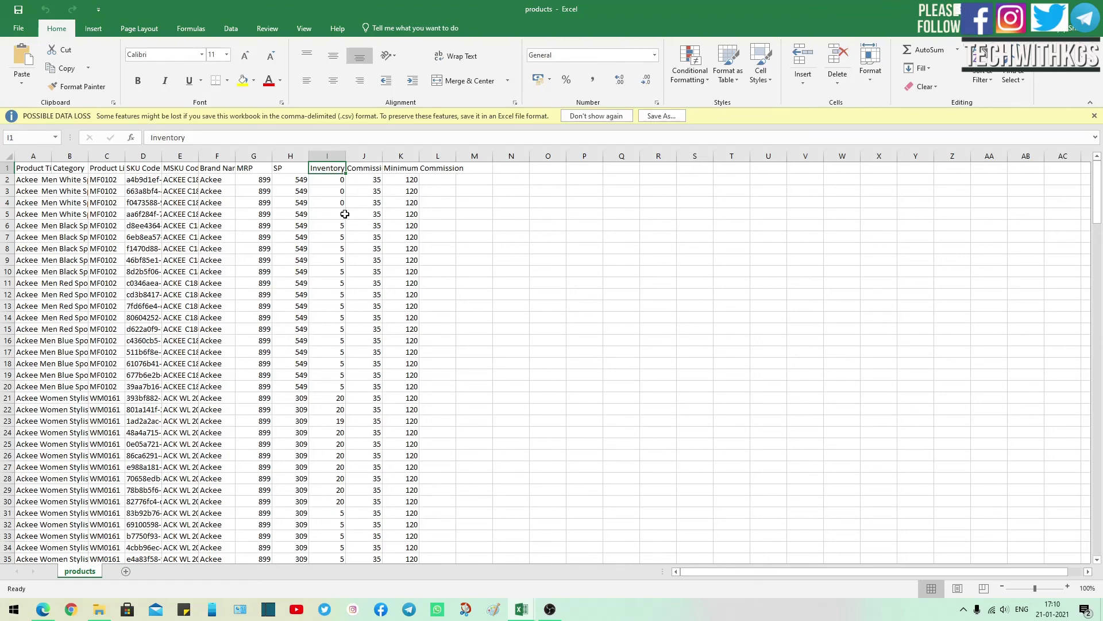
scroll(339, 543, down, 3)
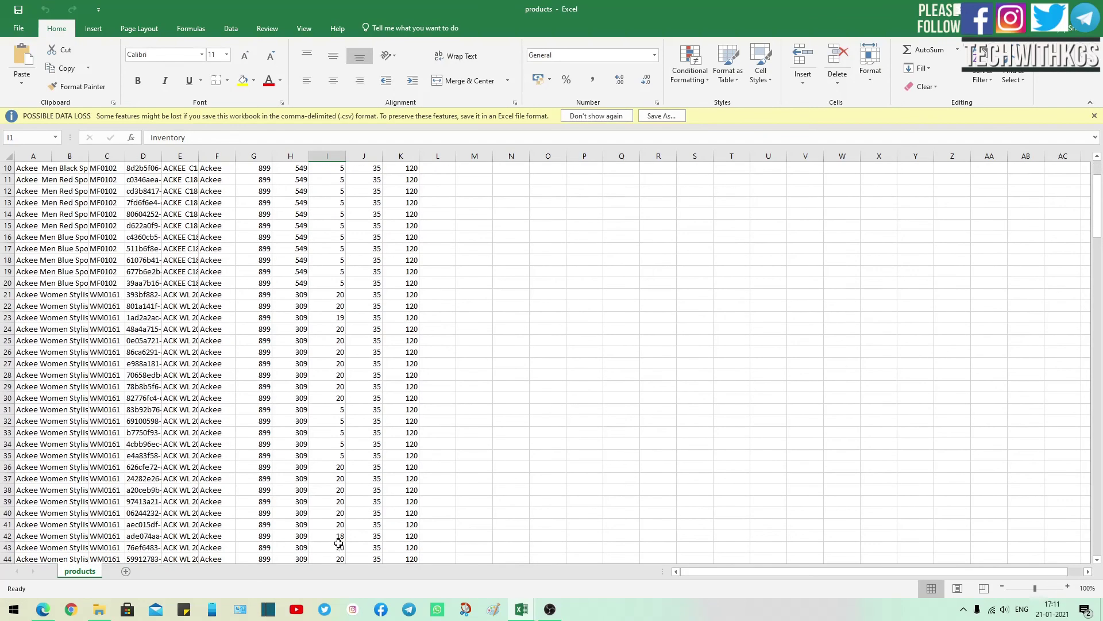
scroll(339, 543, up, 3)
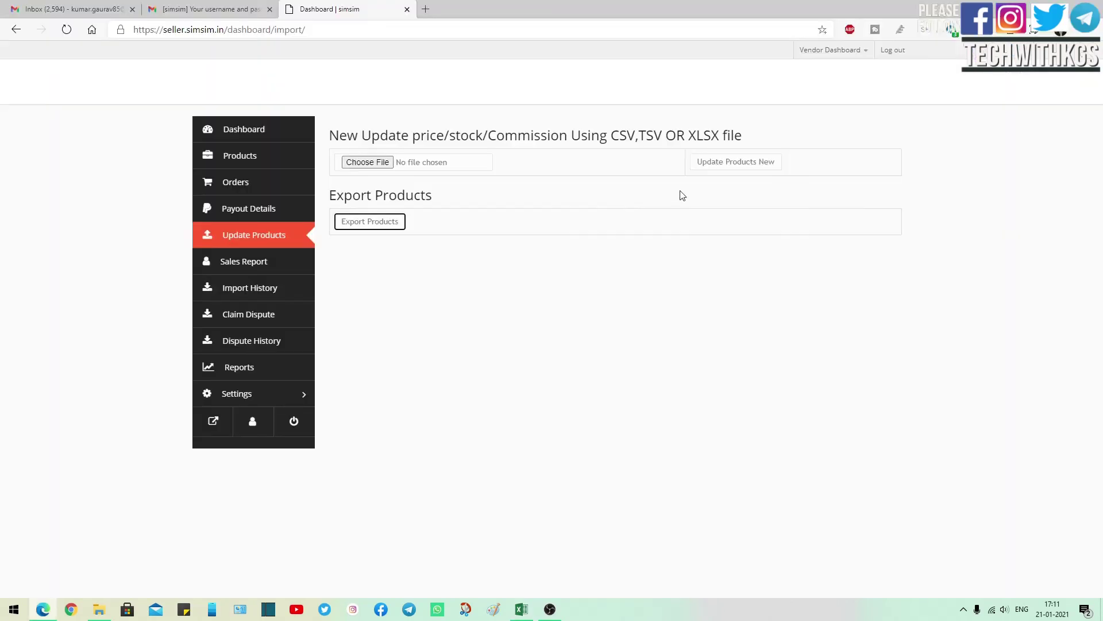
Upload products.csv from the Project folder as the price/stock/commission update and go to the portal's product list
click(373, 165)
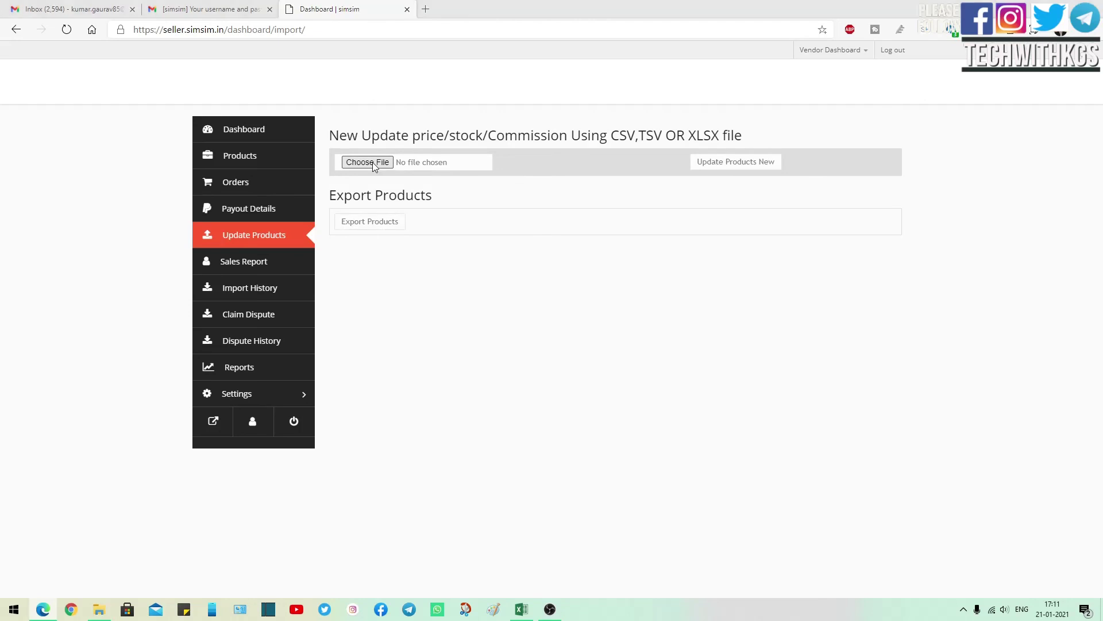
click(138, 180)
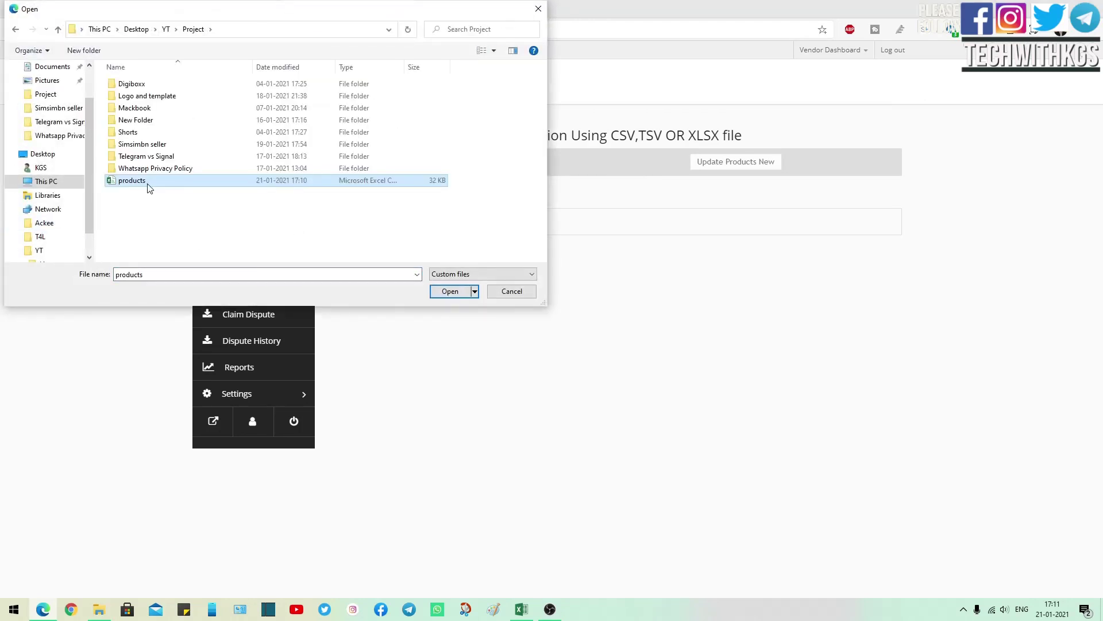
click(452, 293)
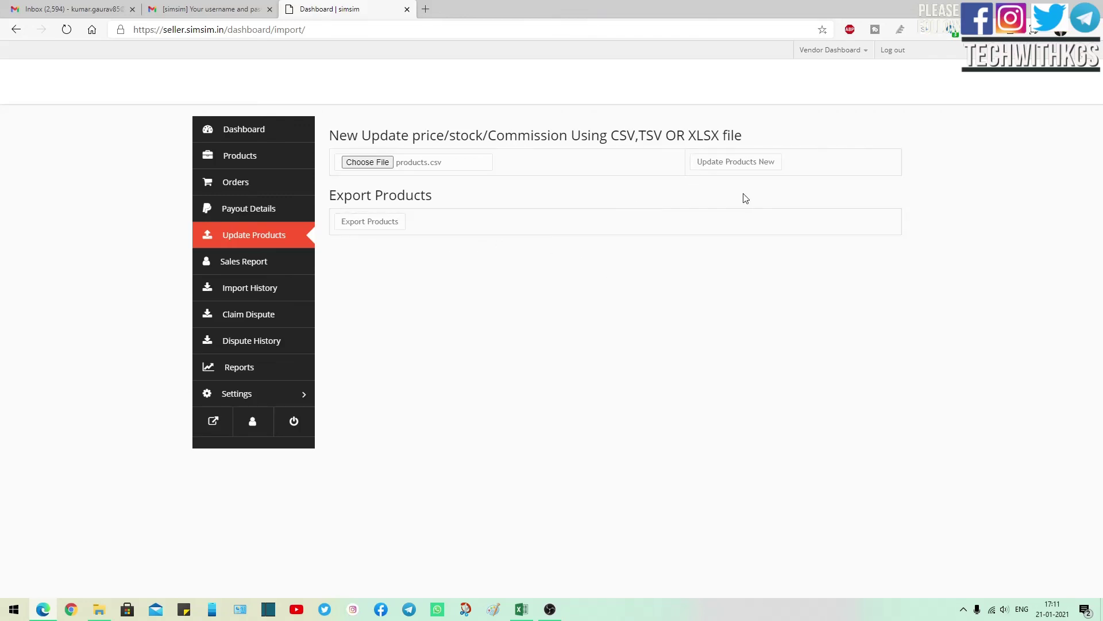
click(738, 163)
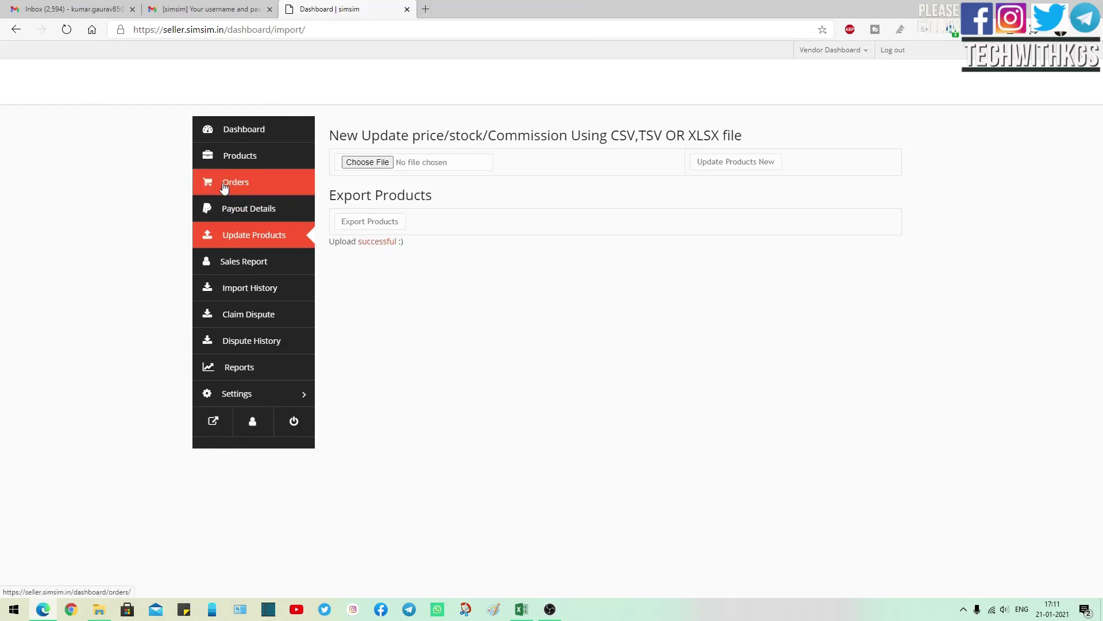
click(244, 155)
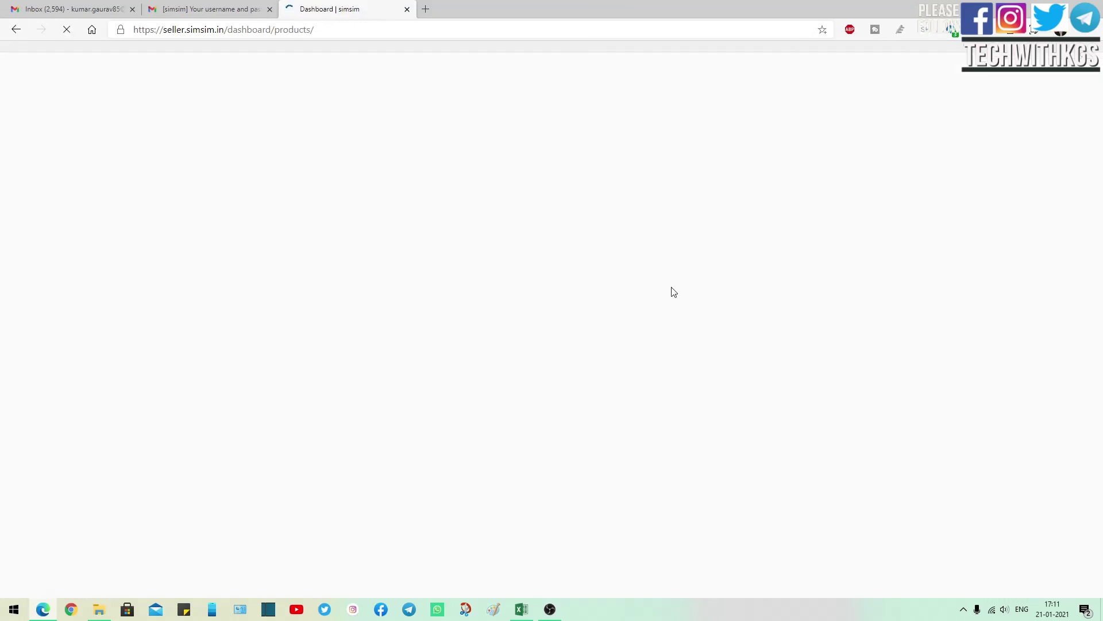